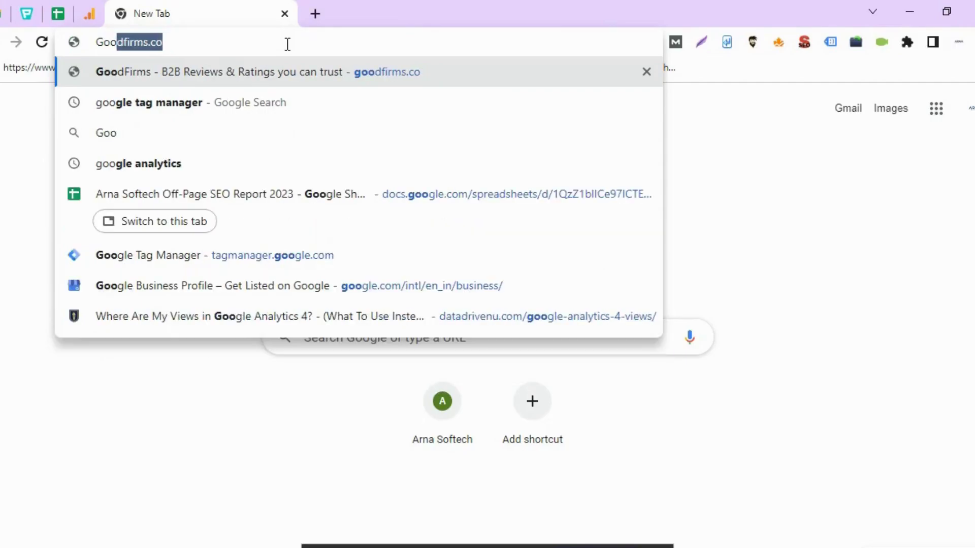
Search Google for google tag manager, open Google Tag Manager and enter the Arna Softech web container.
{"action": "left_click", "coordinate": [152, 102]}
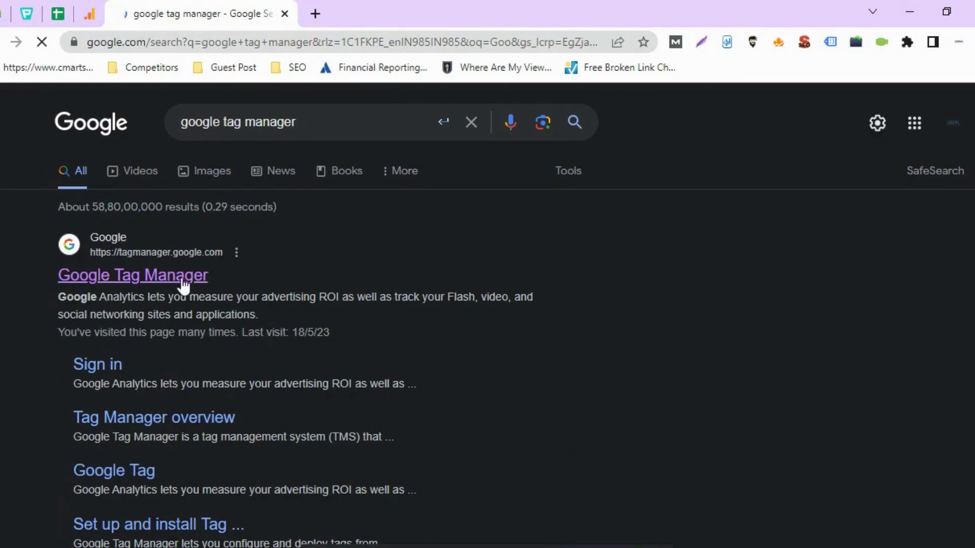
{"action": "left_click", "coordinate": [138, 276]}
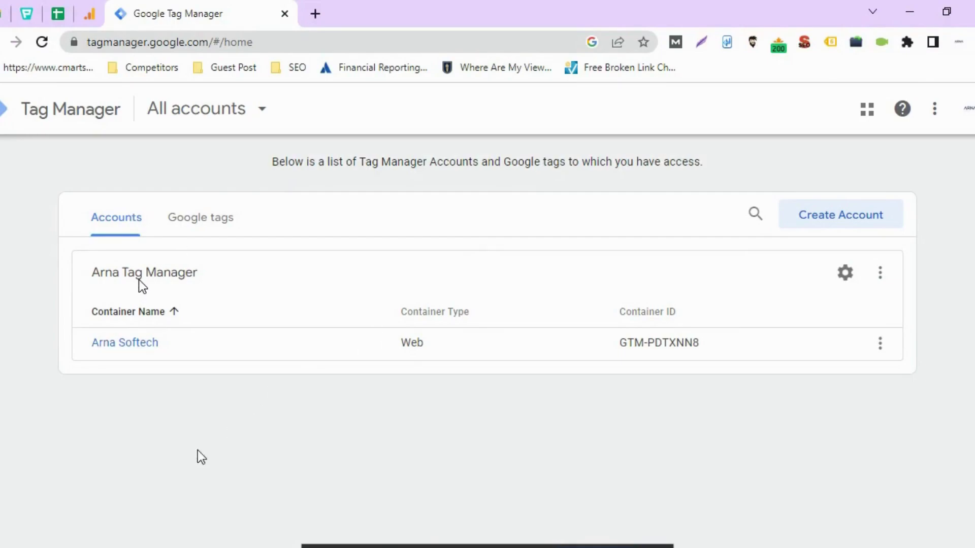
{"action": "left_click", "coordinate": [113, 356]}
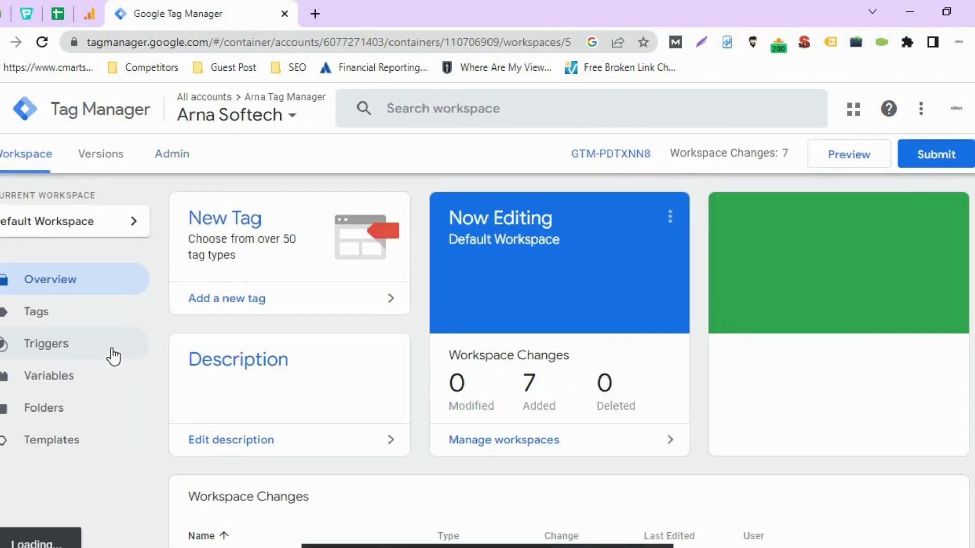
Open the arnasoftech.com website in a new browser tab.
{"action": "left_click", "coordinate": [319, 13]}
{"action": "left_click", "coordinate": [319, 42]}
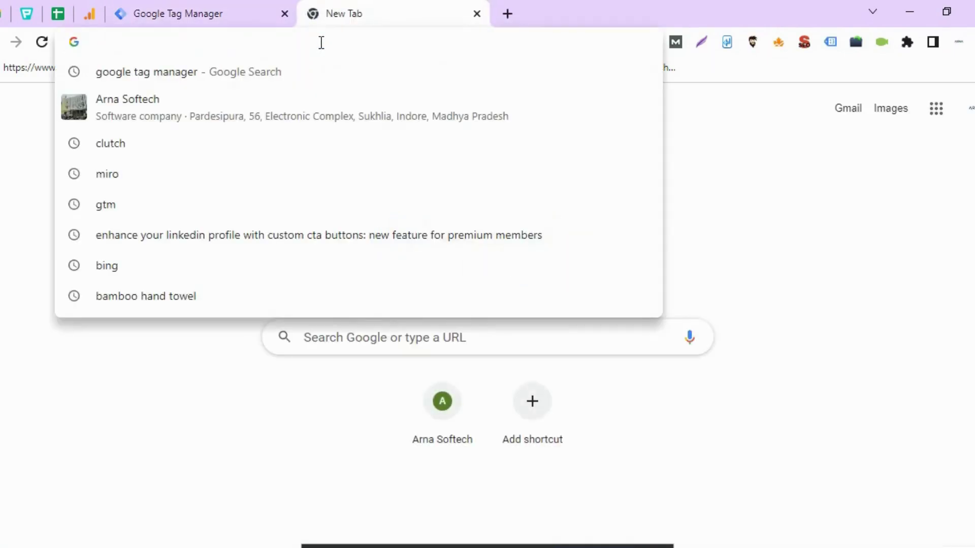
{"action": "type", "text": "ar"}
{"action": "key", "text": "Return"}
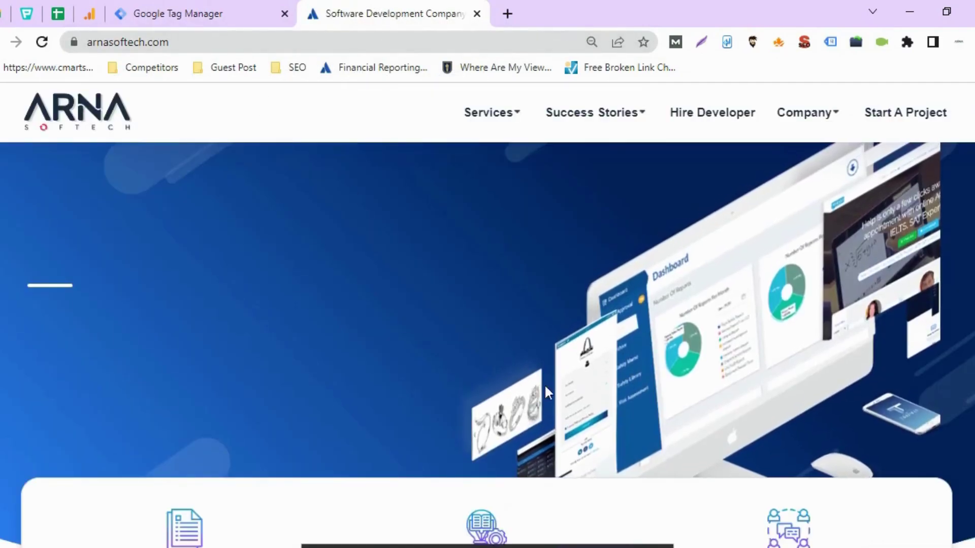
Look through the Arna Softech homepage for the Get A Quote button in its lower section.
{"action": "scroll", "coordinate": [396, 348], "scroll_direction": "down", "scroll_amount": 1}
{"action": "scroll", "coordinate": [384, 341], "scroll_direction": "down", "scroll_amount": 1}
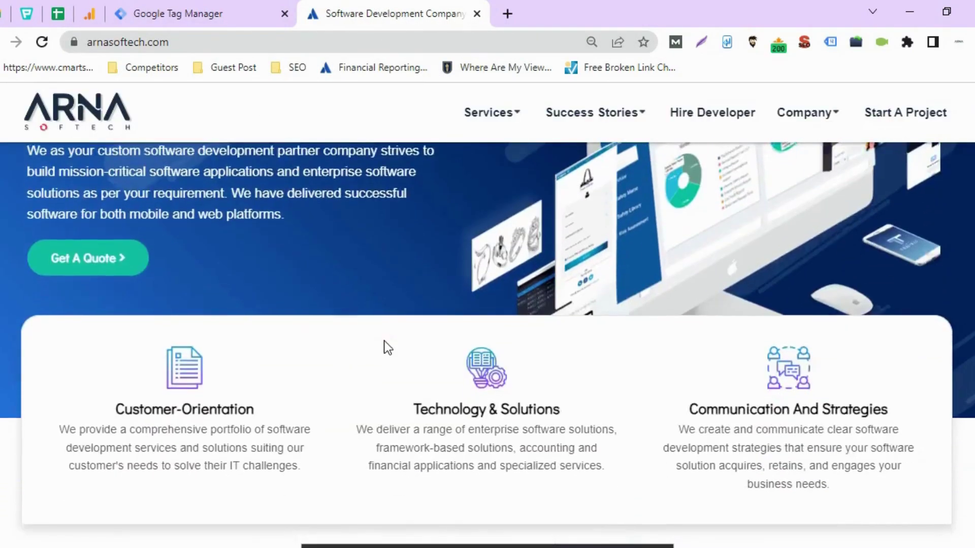
{"action": "scroll", "coordinate": [383, 340], "scroll_direction": "down", "scroll_amount": 3}
{"action": "scroll", "coordinate": [391, 348], "scroll_direction": "down", "scroll_amount": 6}
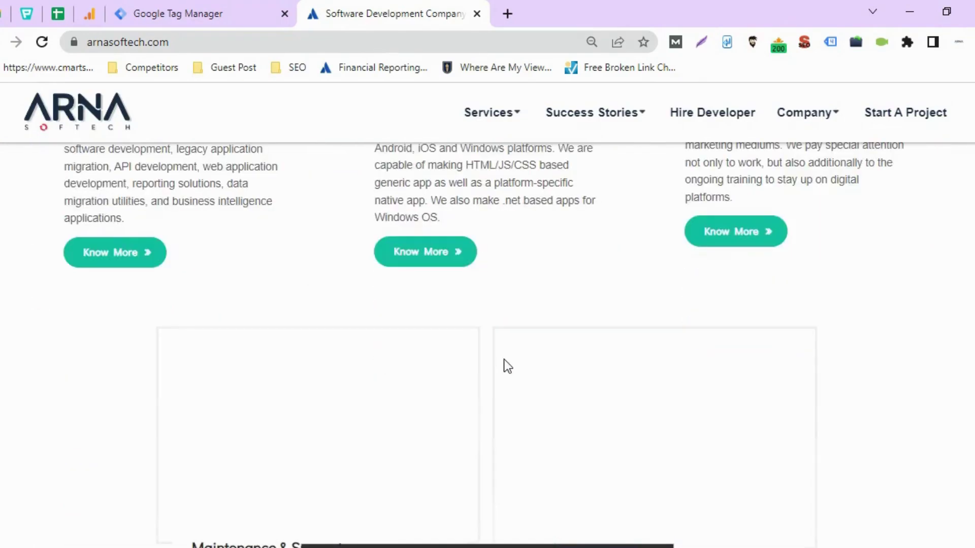
{"action": "scroll", "coordinate": [400, 360], "scroll_direction": "up", "scroll_amount": 4}
{"action": "scroll", "coordinate": [318, 329], "scroll_direction": "down", "scroll_amount": 8}
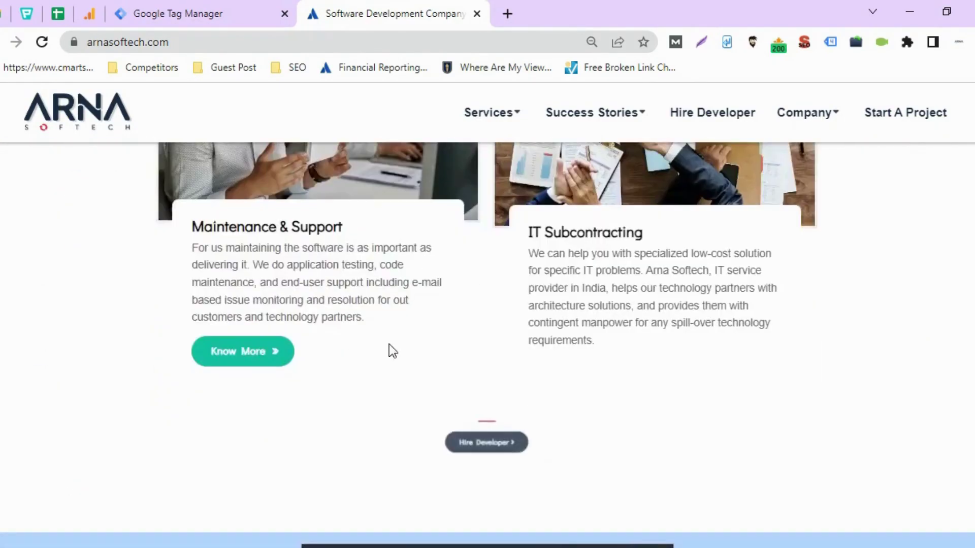
{"action": "scroll", "coordinate": [457, 355], "scroll_direction": "down", "scroll_amount": 3}
{"action": "scroll", "coordinate": [539, 370], "scroll_direction": "down", "scroll_amount": 6}
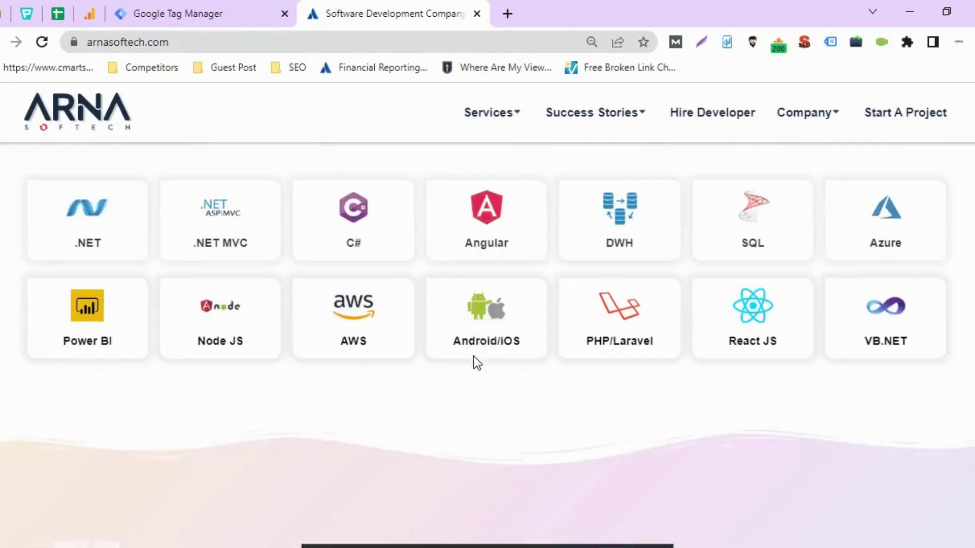
{"action": "scroll", "coordinate": [474, 358], "scroll_direction": "down", "scroll_amount": 10}
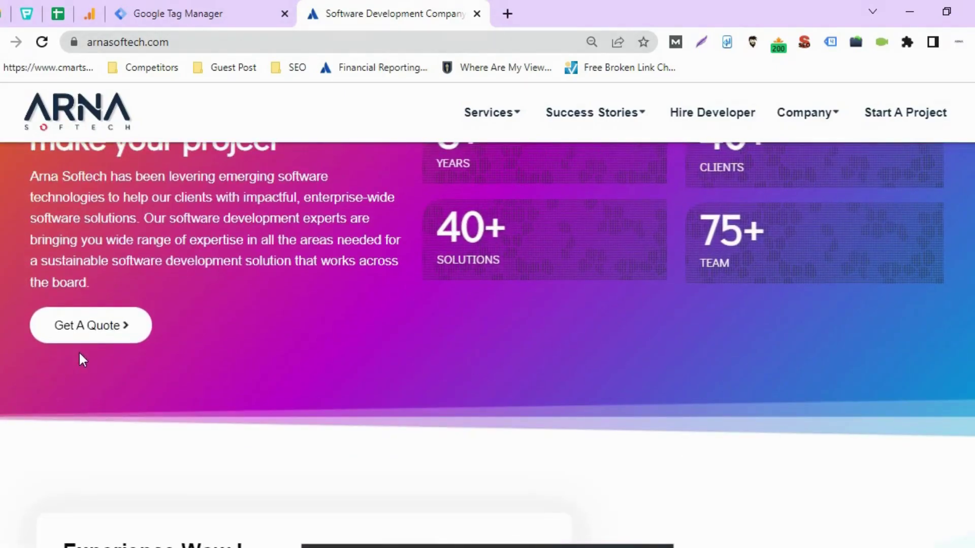
Return to the Tag Manager container and review the workspace overview with its list of changes.
{"action": "left_click", "coordinate": [199, 4]}
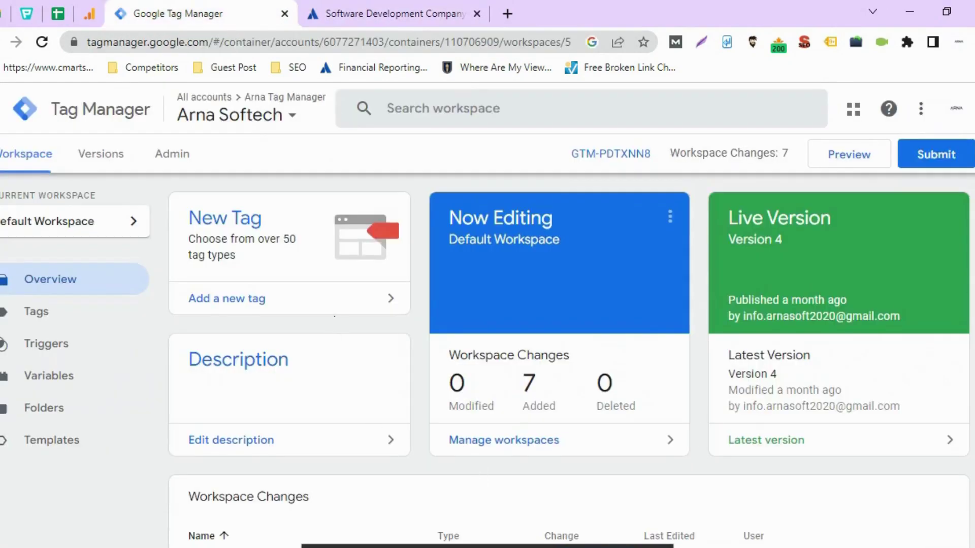
{"action": "scroll", "coordinate": [334, 318], "scroll_direction": "down", "scroll_amount": 3}
{"action": "scroll", "coordinate": [305, 304], "scroll_direction": "down", "scroll_amount": 2}
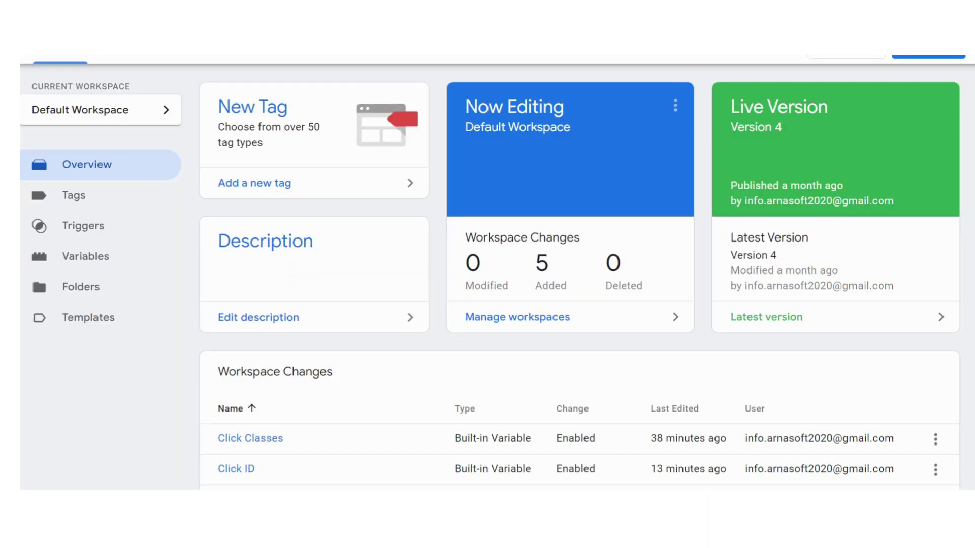
{"action": "scroll", "coordinate": [329, 224], "scroll_direction": "up", "scroll_amount": 2}
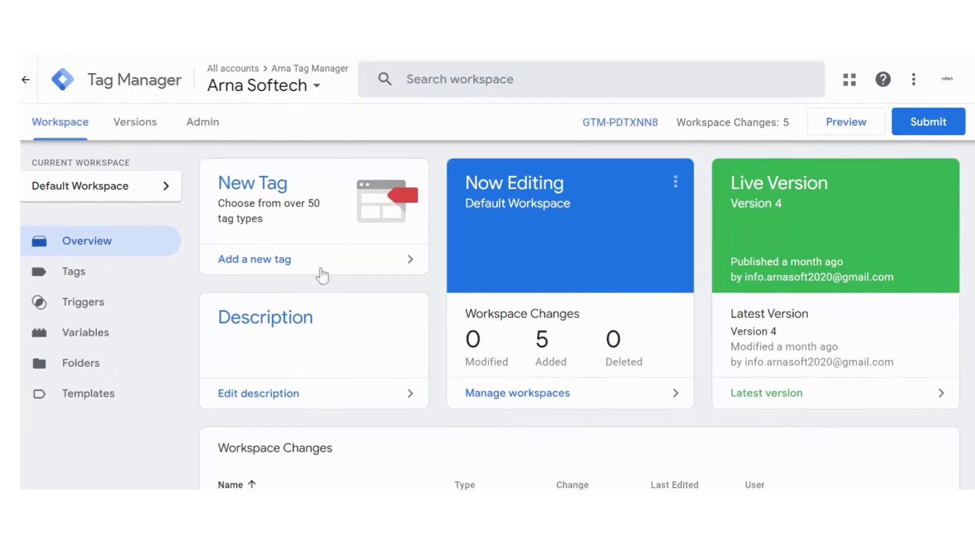
Check which page and click variables are enabled in the built-in variables configuration, then close it.
{"action": "left_click", "coordinate": [97, 343]}
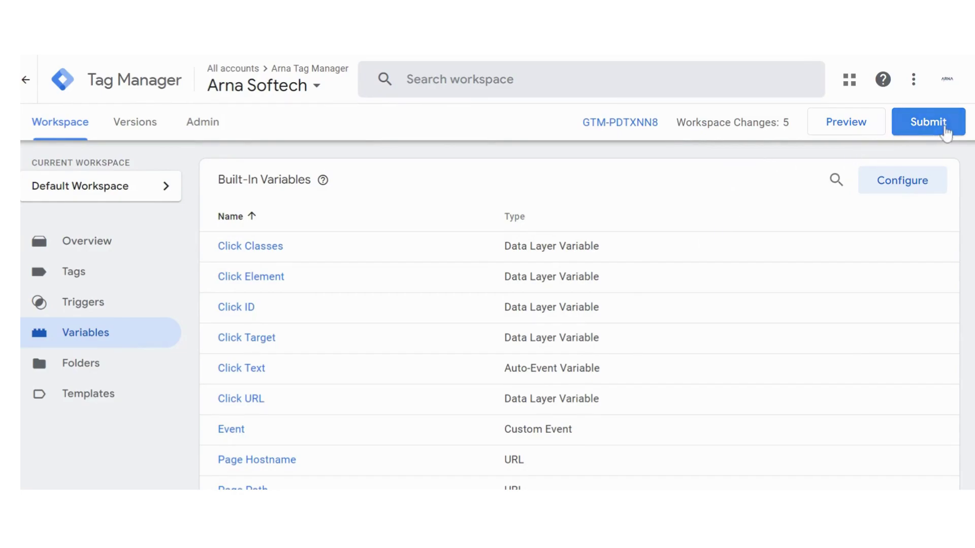
{"action": "left_click", "coordinate": [900, 190]}
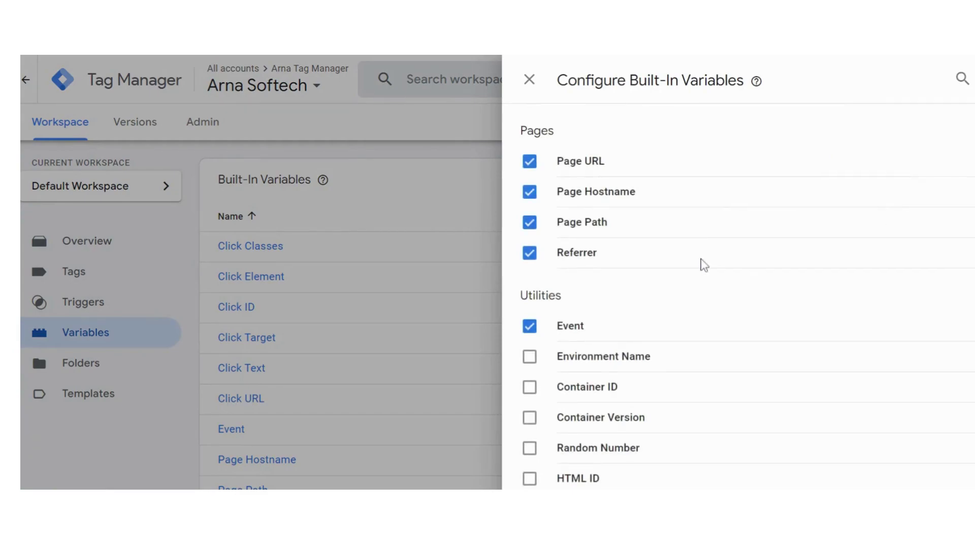
{"action": "scroll", "coordinate": [704, 265], "scroll_direction": "down", "scroll_amount": 7}
{"action": "scroll", "coordinate": [706, 273], "scroll_direction": "down", "scroll_amount": 3}
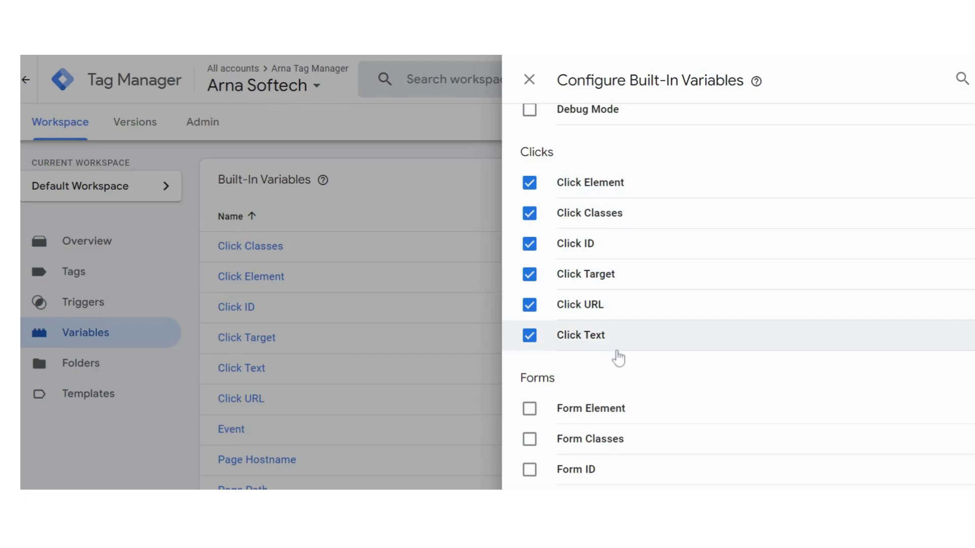
{"action": "left_click", "coordinate": [530, 80]}
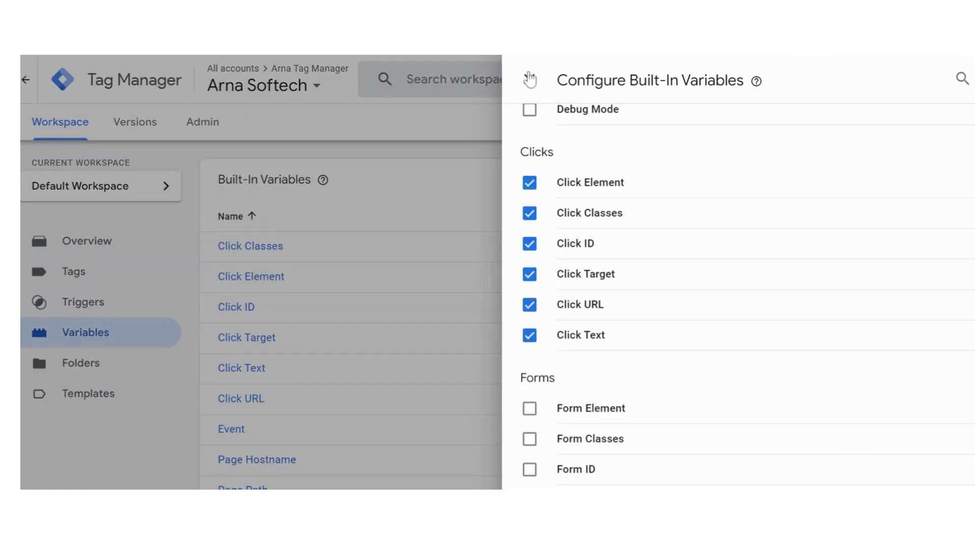
{"action": "left_click", "coordinate": [529, 79]}
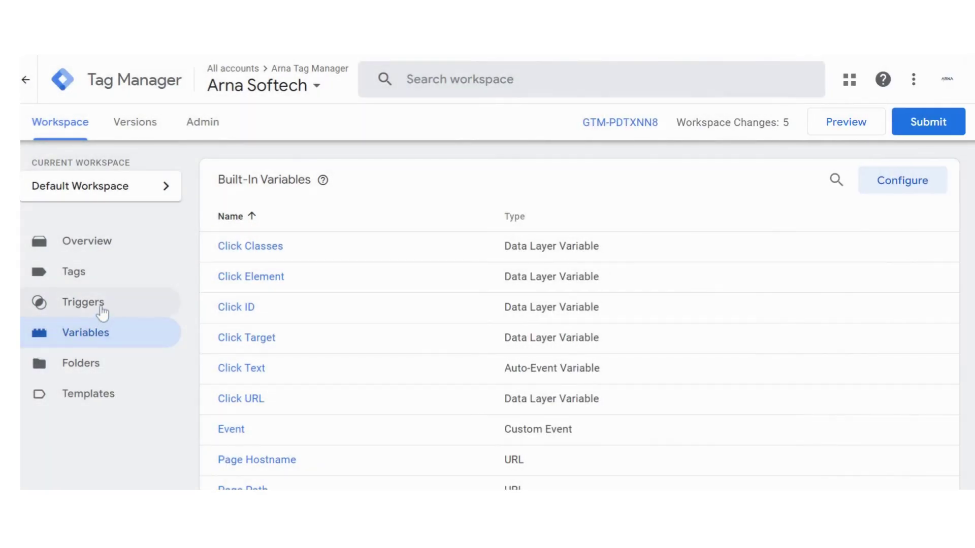
Create a new trigger named "Get A Quote footer Button Click".
{"action": "left_click", "coordinate": [101, 313]}
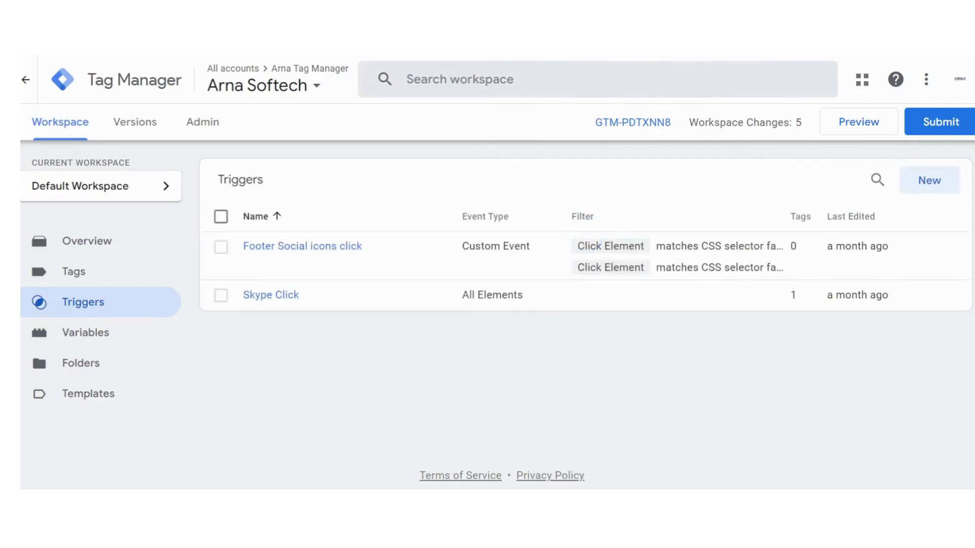
{"action": "left_click", "coordinate": [929, 187]}
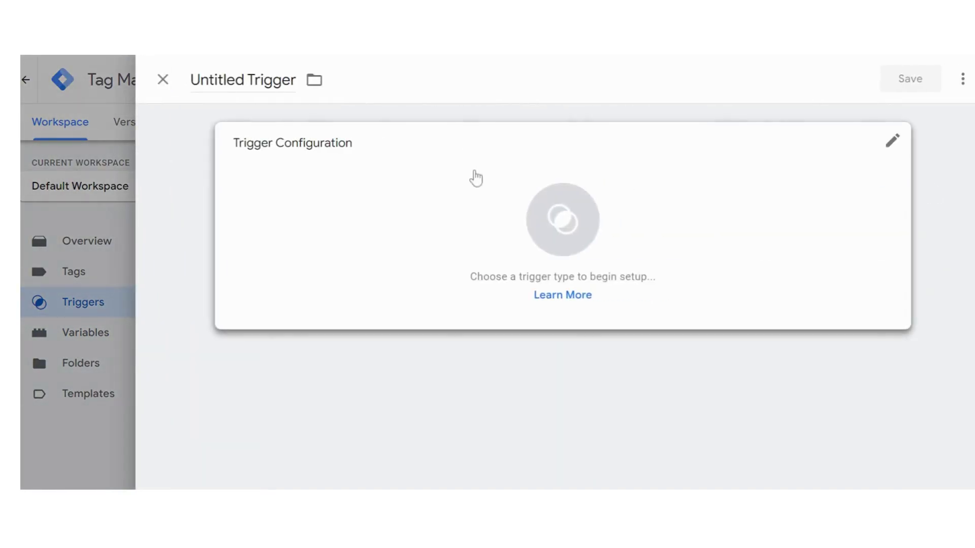
{"action": "left_click", "coordinate": [260, 79]}
{"action": "left_click_drag", "start_coordinate": [191, 80], "coordinate": [297, 80]}
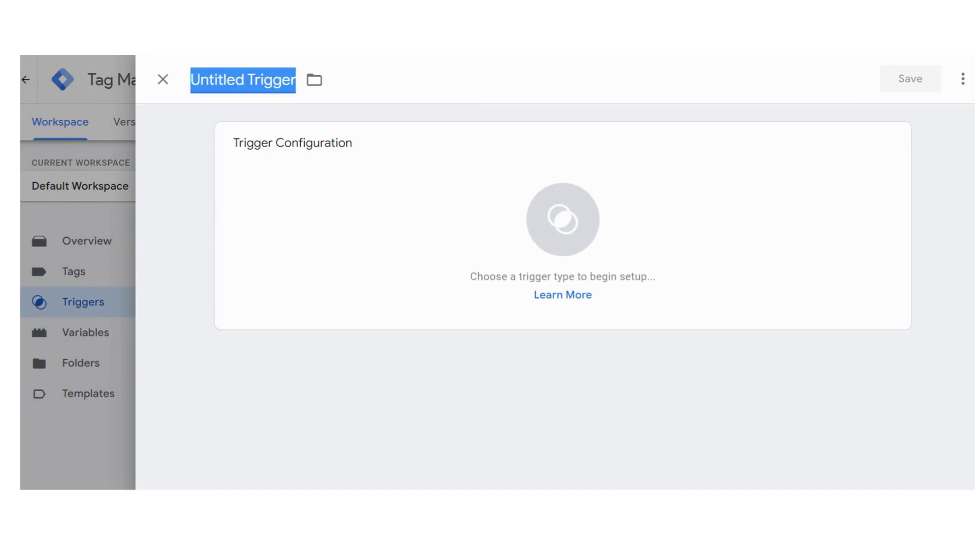
{"action": "type", "text": "Quote footer Button Click"}
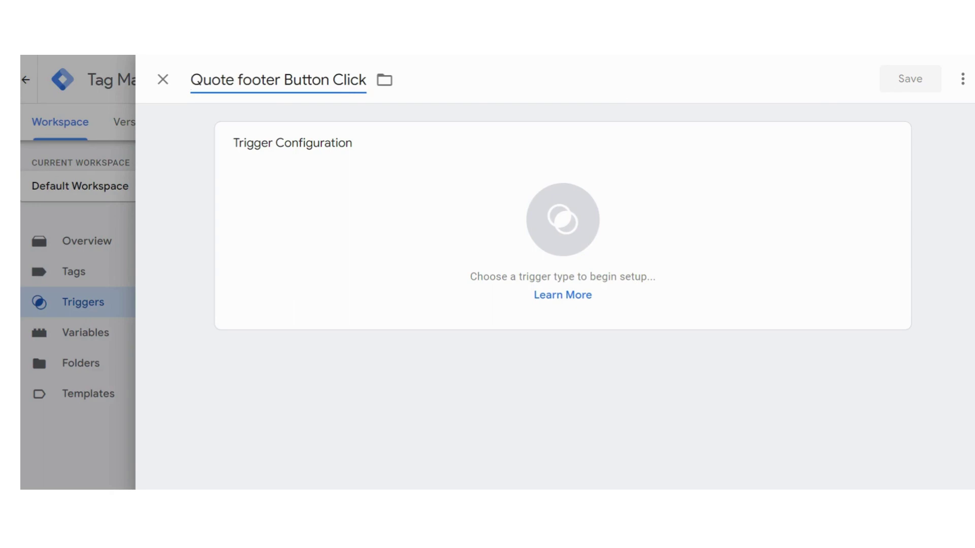
{"action": "key", "text": "Home"}
{"action": "type", "text": "Get A"}
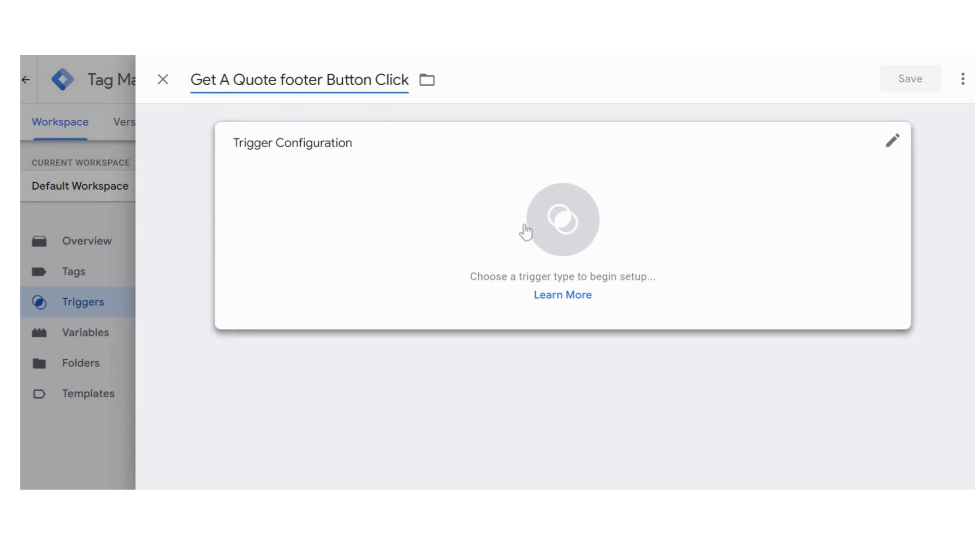
Set the trigger type to Click - All Elements and make it fire on Some Clicks.
{"action": "left_click", "coordinate": [560, 231]}
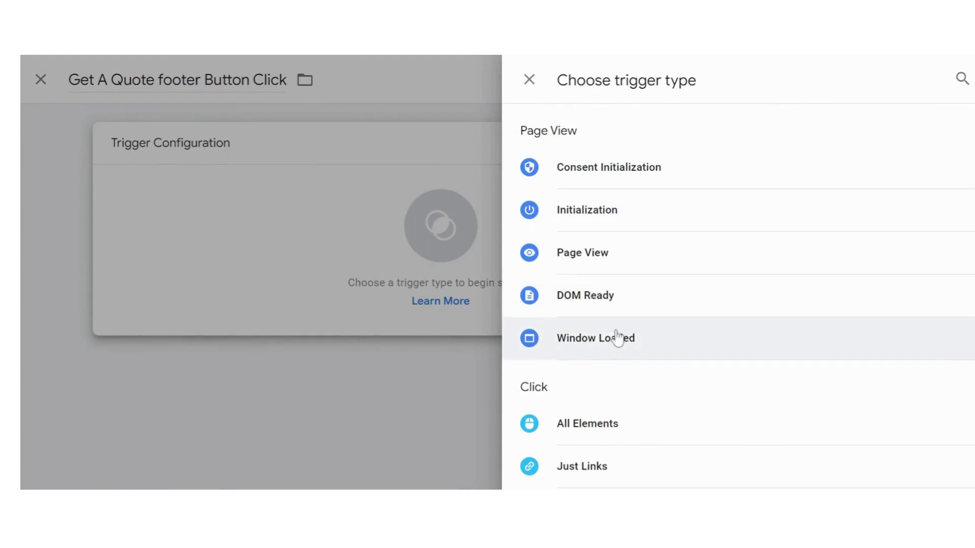
{"action": "scroll", "coordinate": [599, 360], "scroll_direction": "down", "scroll_amount": 2}
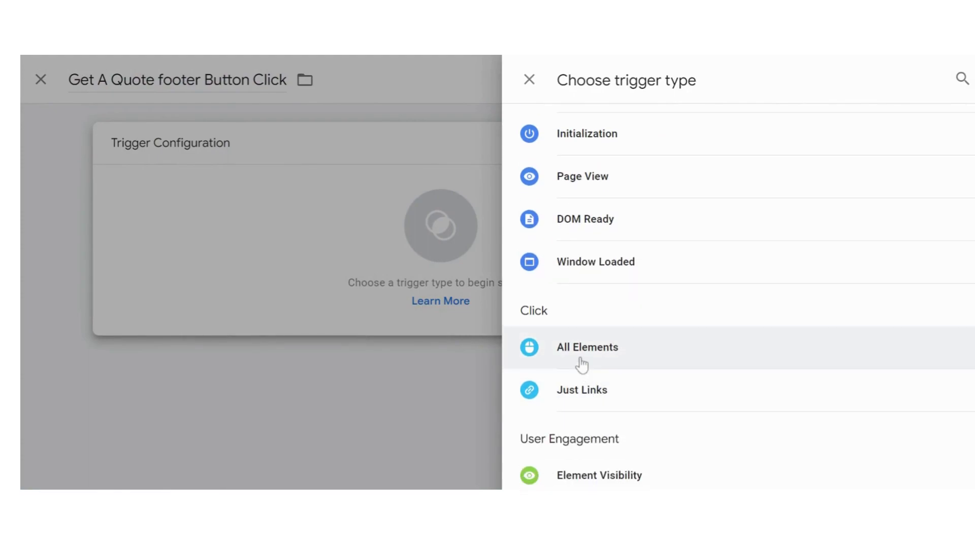
{"action": "left_click", "coordinate": [581, 364]}
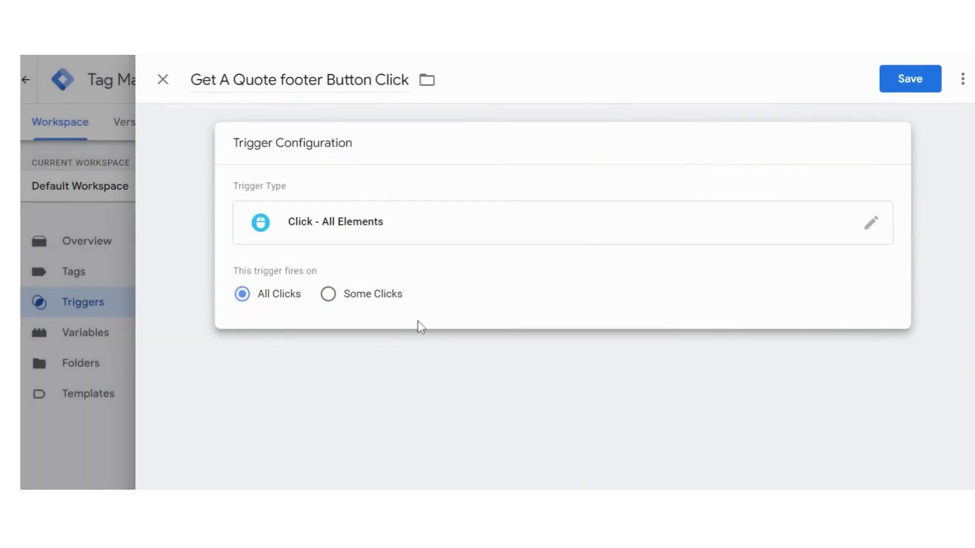
{"action": "left_click", "coordinate": [369, 296]}
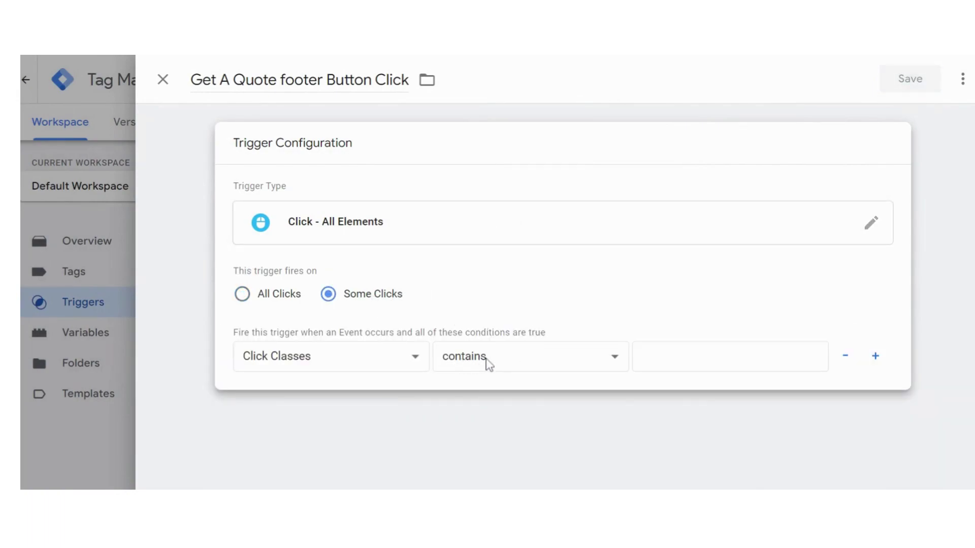
Set the firing condition to Click Text contains "Get A Quote" and save the trigger.
{"action": "left_click", "coordinate": [405, 365]}
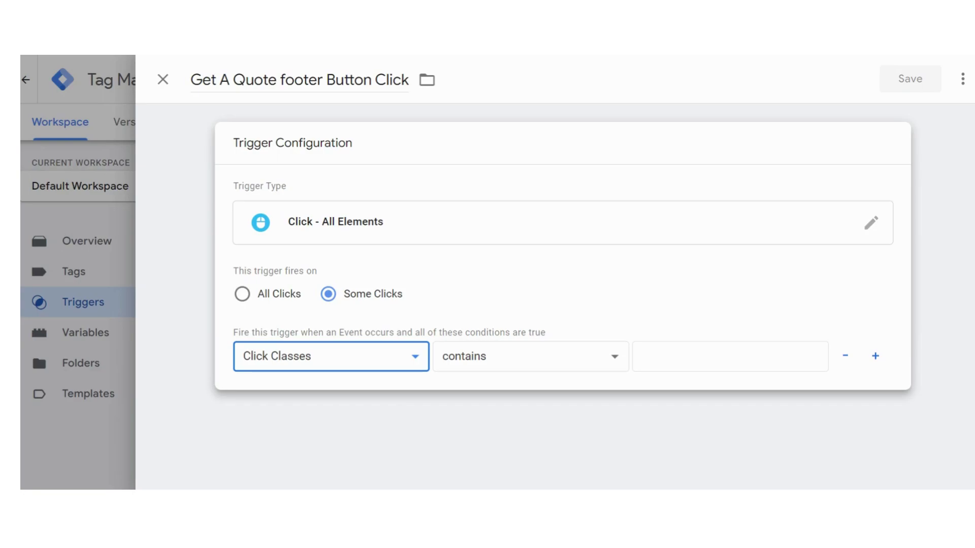
{"action": "left_click", "coordinate": [455, 316]}
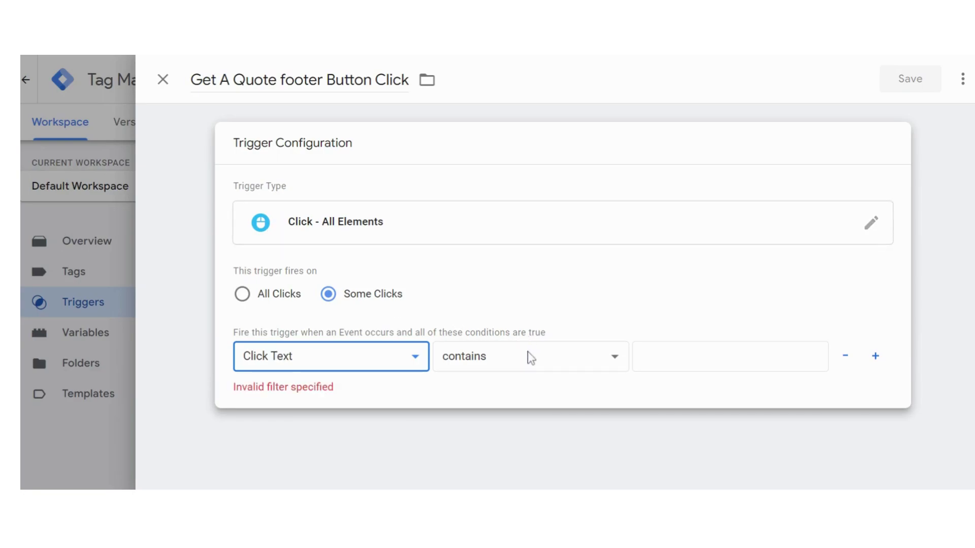
{"action": "left_click", "coordinate": [730, 357]}
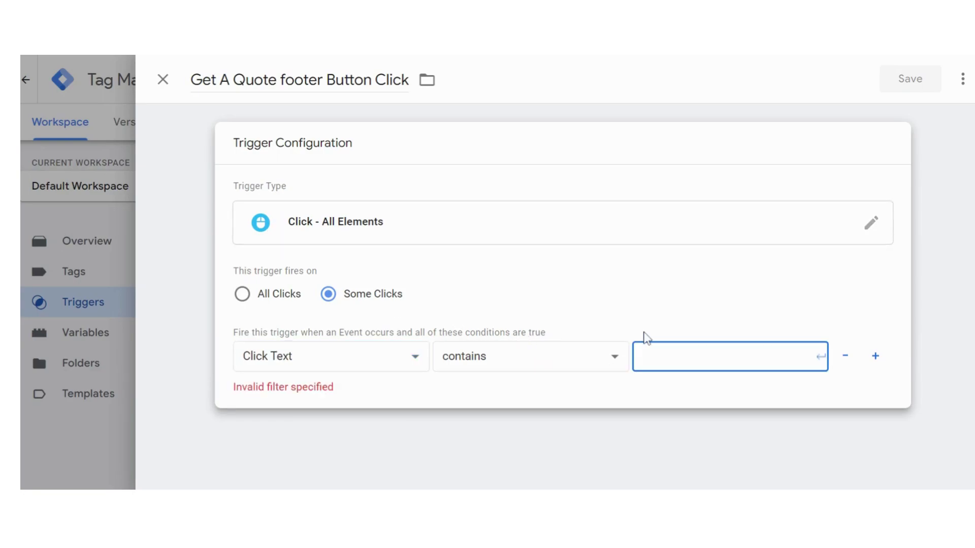
{"action": "type", "text": "Get A"}
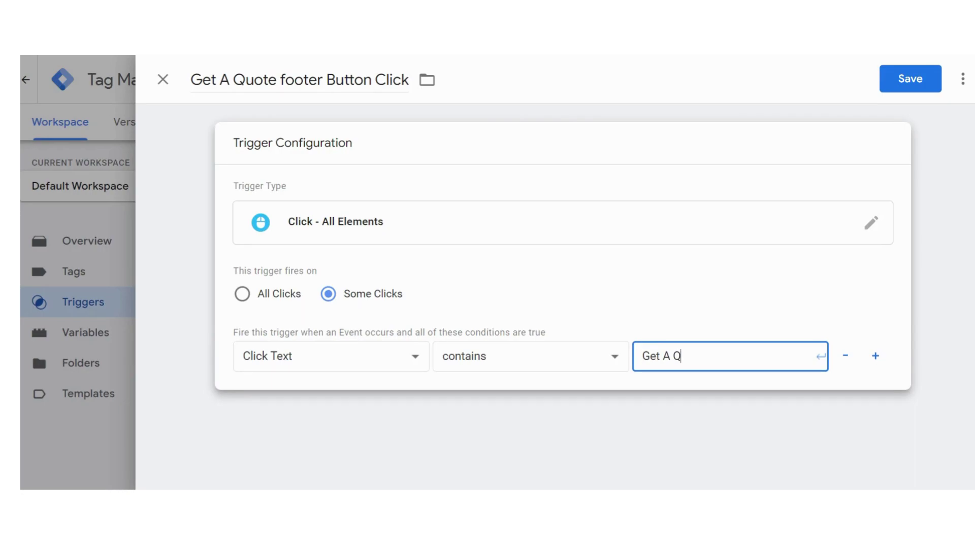
{"action": "type", "text": "Quote"}
{"action": "left_click", "coordinate": [889, 87]}
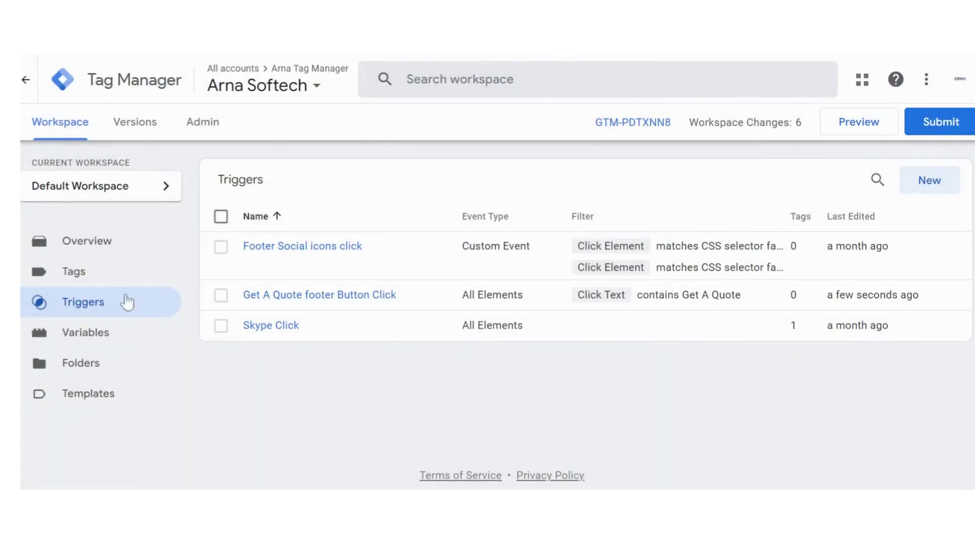
Create a new tag named "Get A Quote footer Button Click".
{"action": "left_click", "coordinate": [76, 280]}
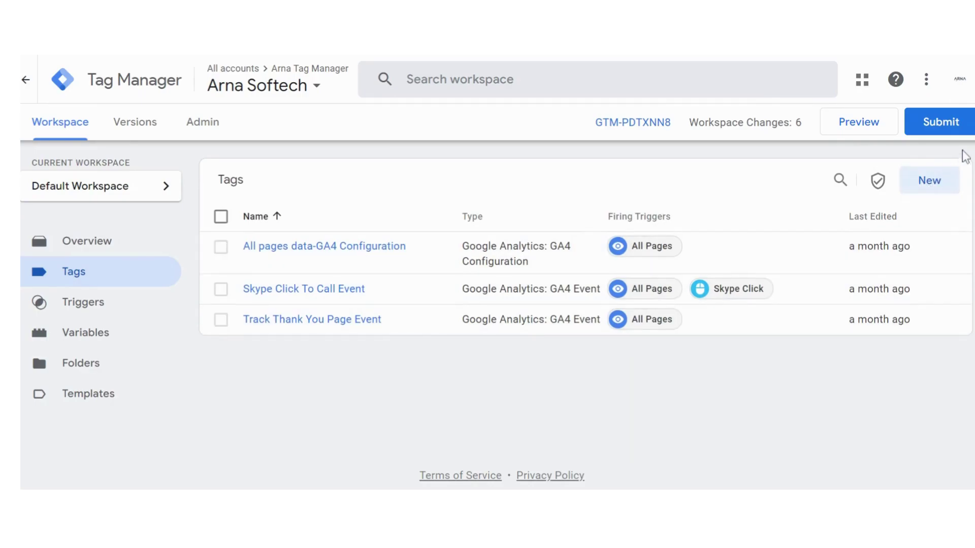
{"action": "left_click", "coordinate": [947, 184]}
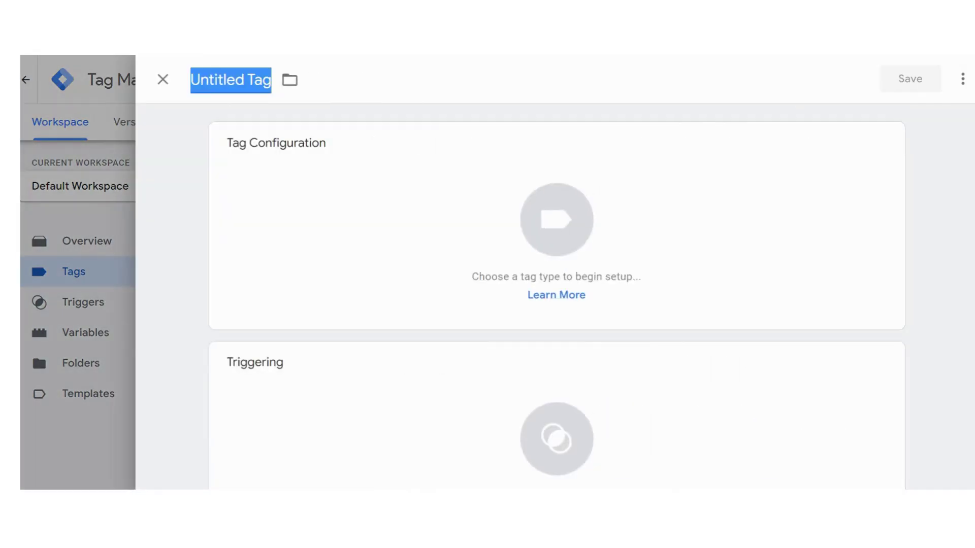
{"action": "type", "text": "Quote footer Button Click"}
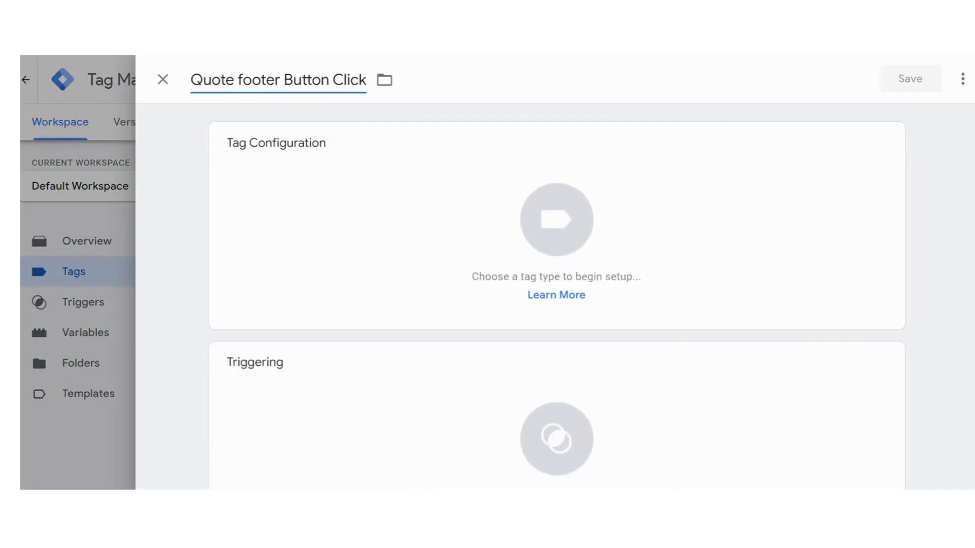
{"action": "type", "text": "Get A"}
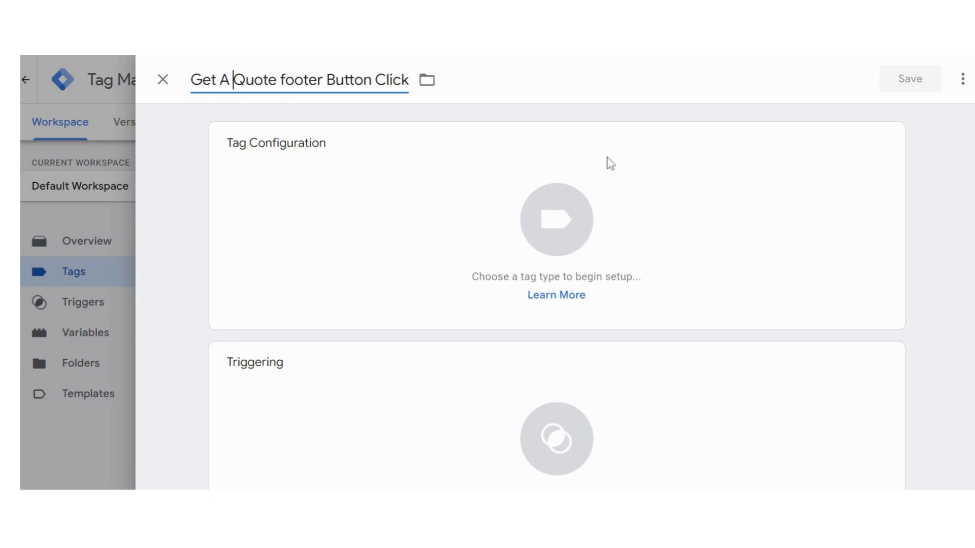
Configure the tag as Google Analytics: GA4 Event with configuration tag "All pages data-GA4 Configuration" and event name "Quote footer Button Click".
{"action": "left_click", "coordinate": [580, 235]}
{"action": "left_click", "coordinate": [579, 235]}
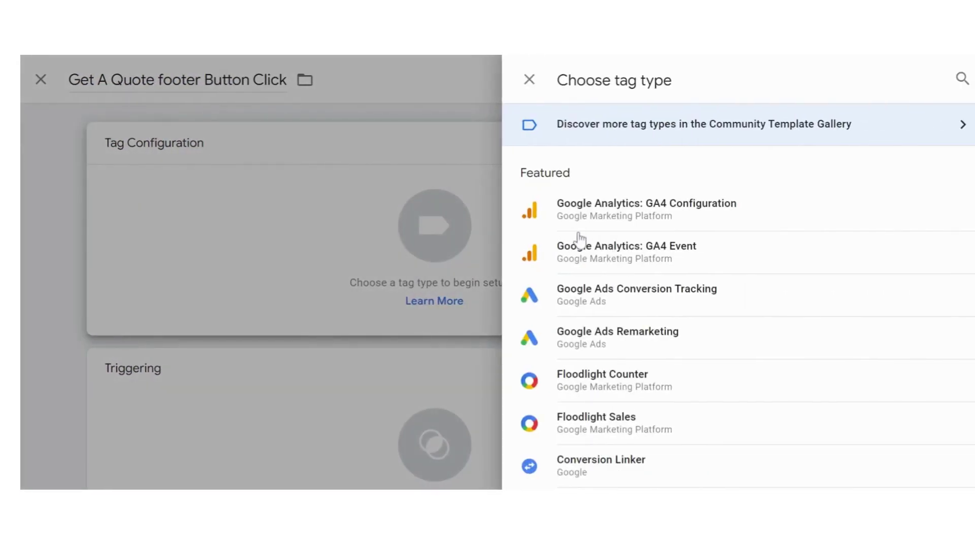
{"action": "left_click", "coordinate": [649, 254]}
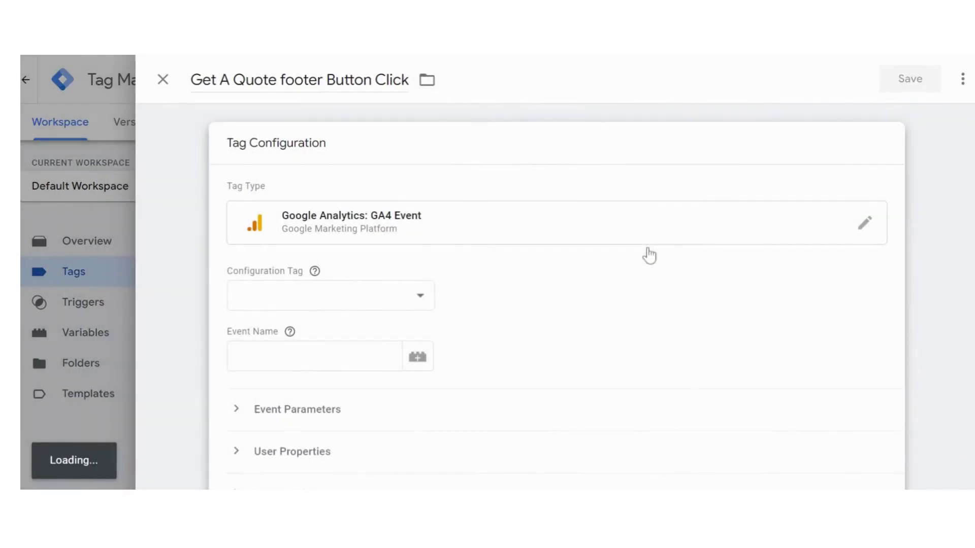
{"action": "left_click", "coordinate": [419, 303]}
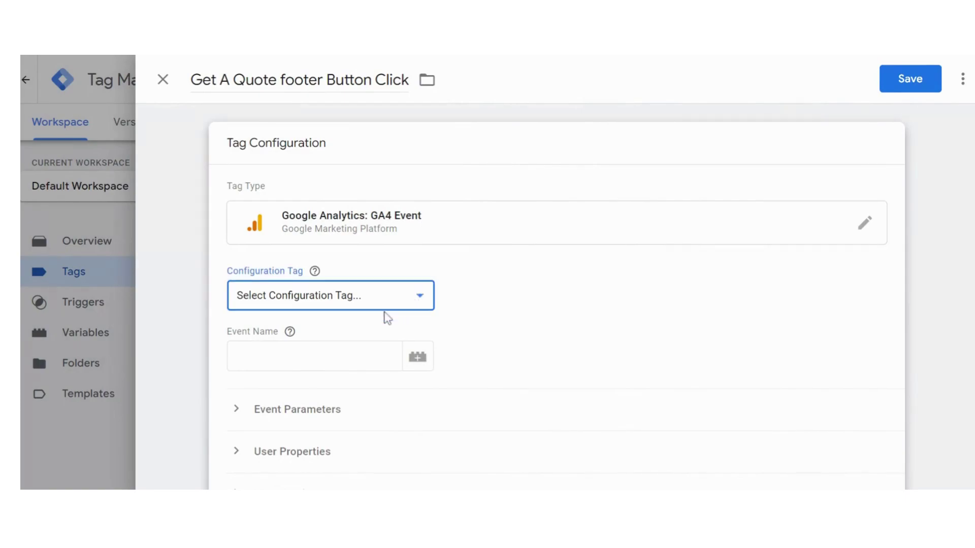
{"action": "left_click", "coordinate": [372, 356]}
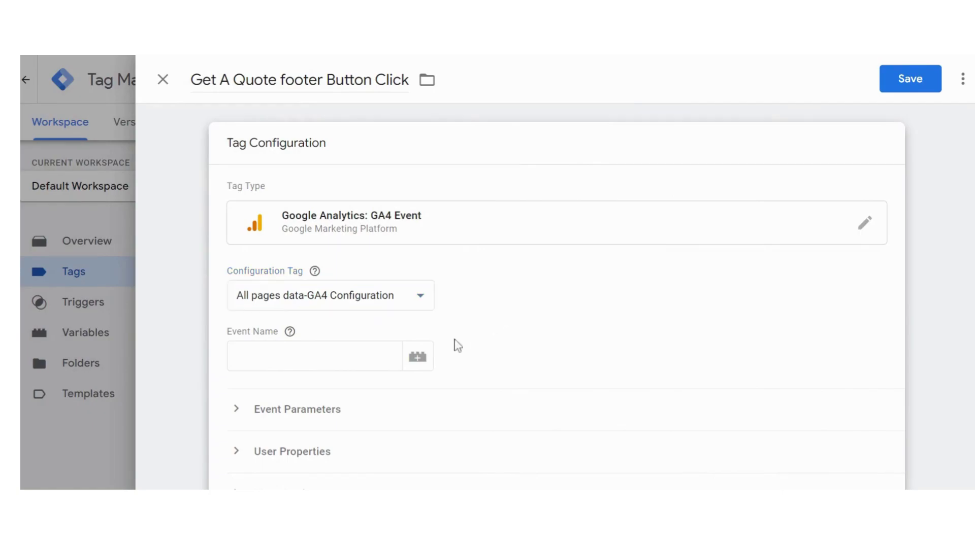
{"action": "left_click", "coordinate": [314, 356]}
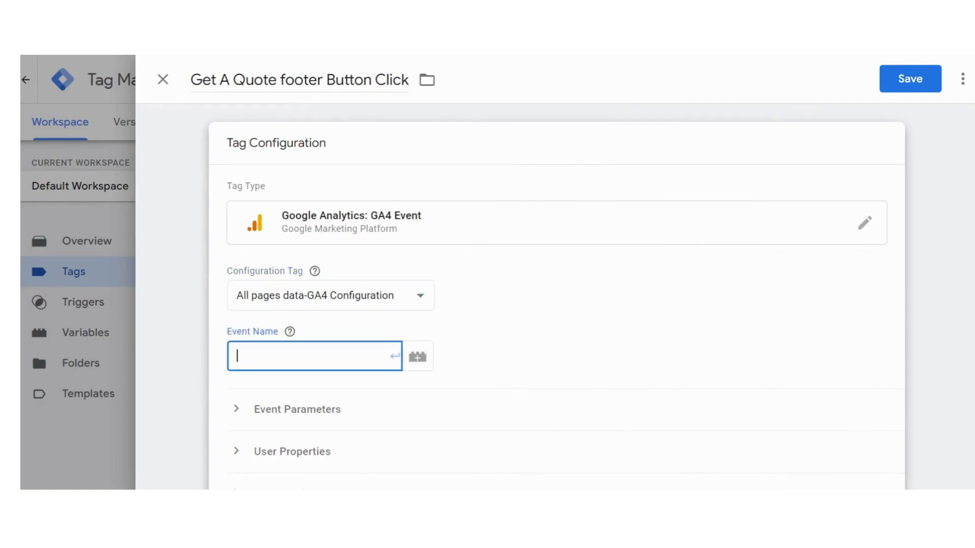
{"action": "type", "text": "Quote footer Button Click"}
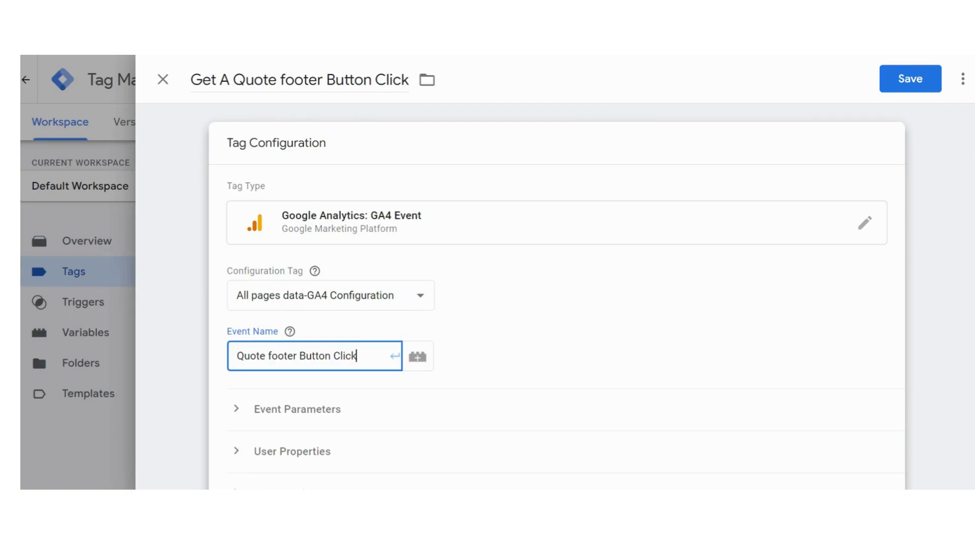
Add an event parameter named click_text with the Click URL variable as its value.
{"action": "scroll", "coordinate": [498, 341], "scroll_direction": "down", "scroll_amount": 3}
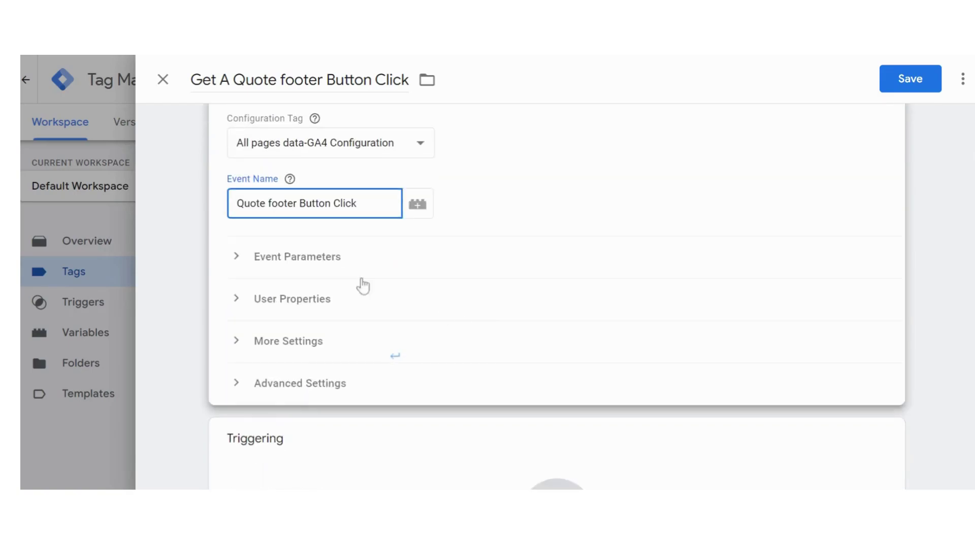
{"action": "left_click", "coordinate": [311, 266]}
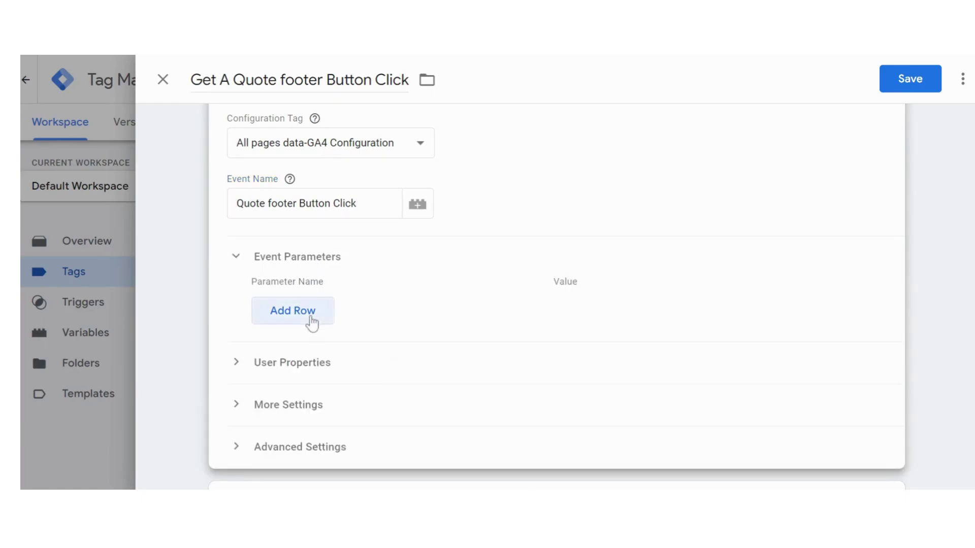
{"action": "left_click", "coordinate": [312, 321]}
{"action": "left_click", "coordinate": [305, 306]}
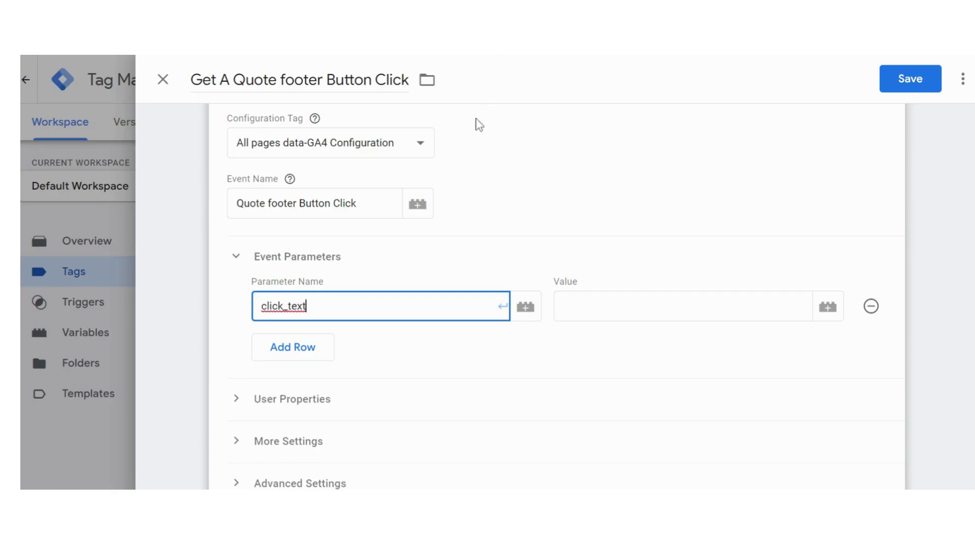
{"action": "left_click", "coordinate": [827, 307]}
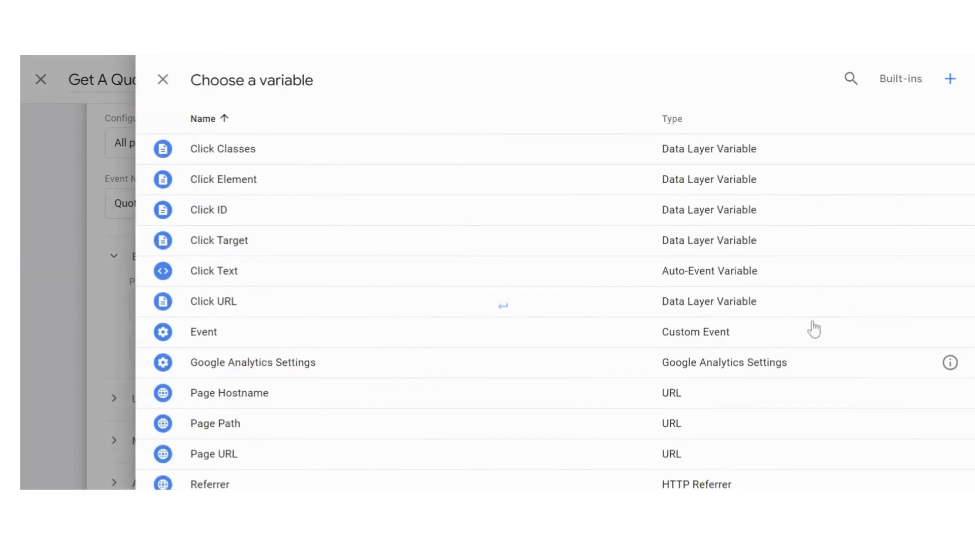
{"action": "left_click", "coordinate": [219, 314]}
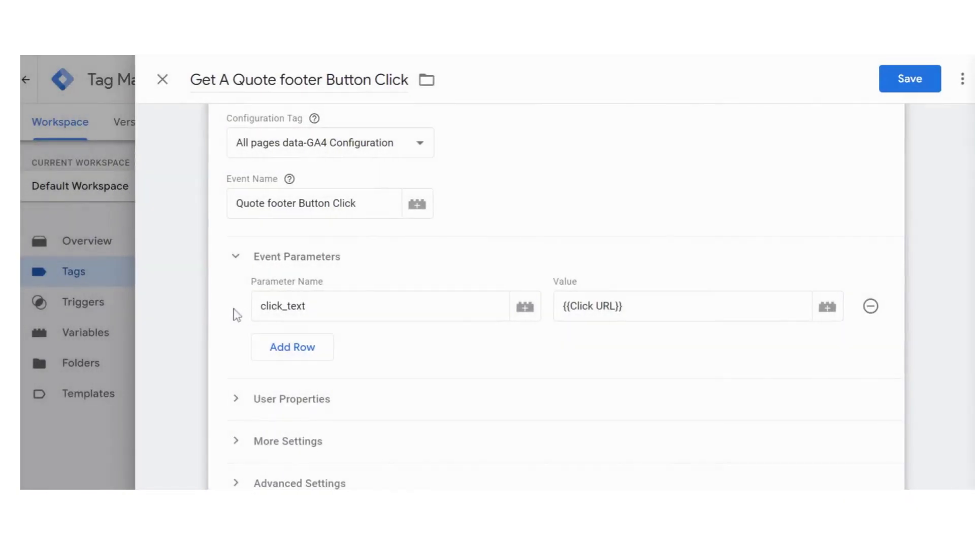
Assign the "Get A Quote footer Button Click" trigger to the tag and save the tag.
{"action": "scroll", "coordinate": [399, 321], "scroll_direction": "down", "scroll_amount": 3}
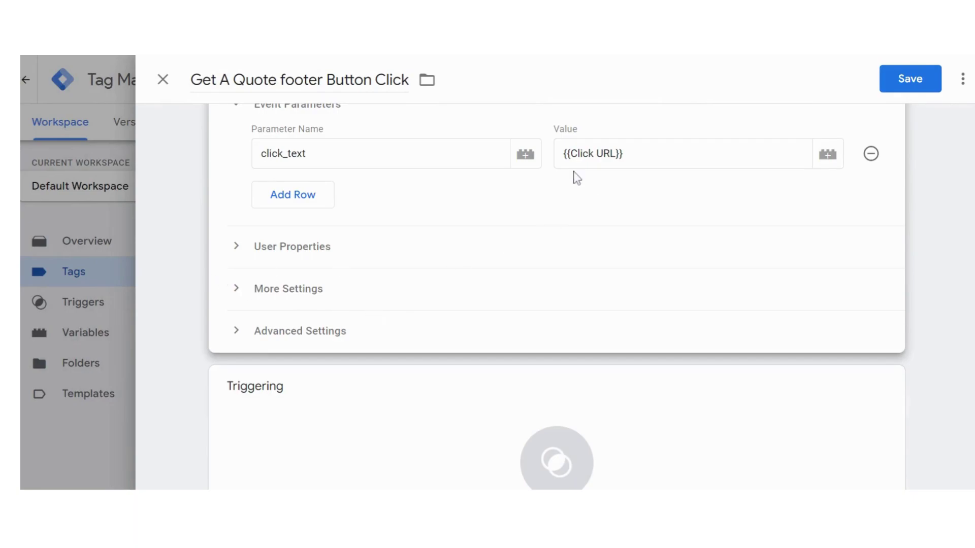
{"action": "scroll", "coordinate": [578, 354], "scroll_direction": "down", "scroll_amount": 2}
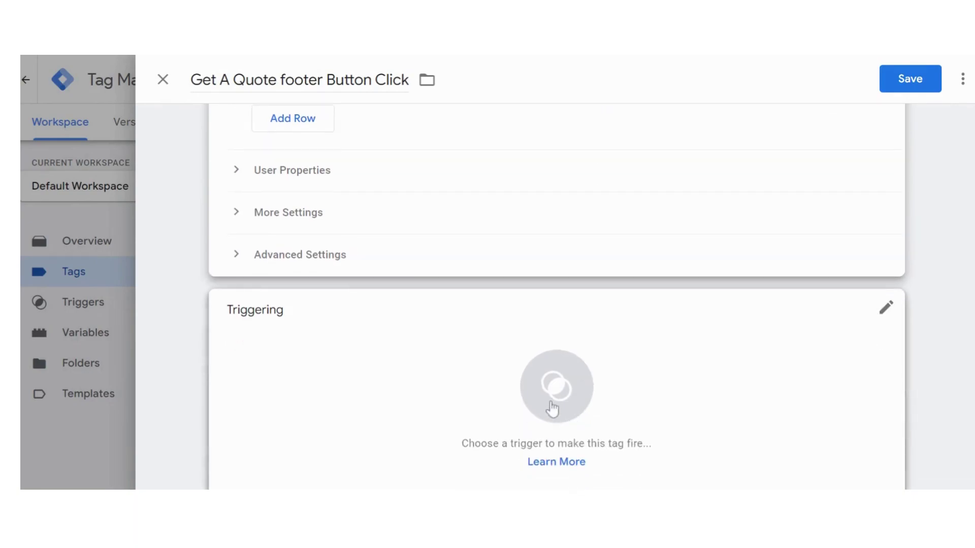
{"action": "left_click", "coordinate": [555, 387]}
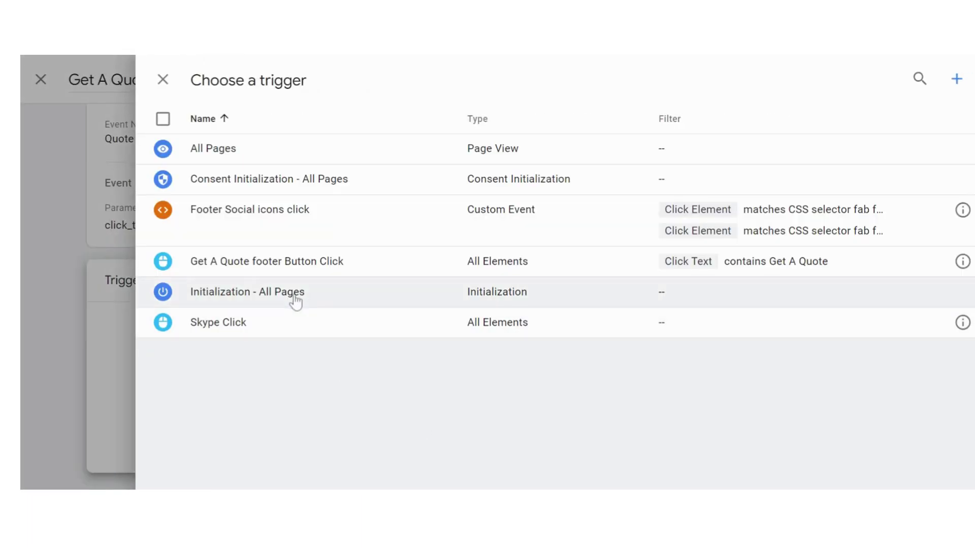
{"action": "left_click", "coordinate": [224, 272]}
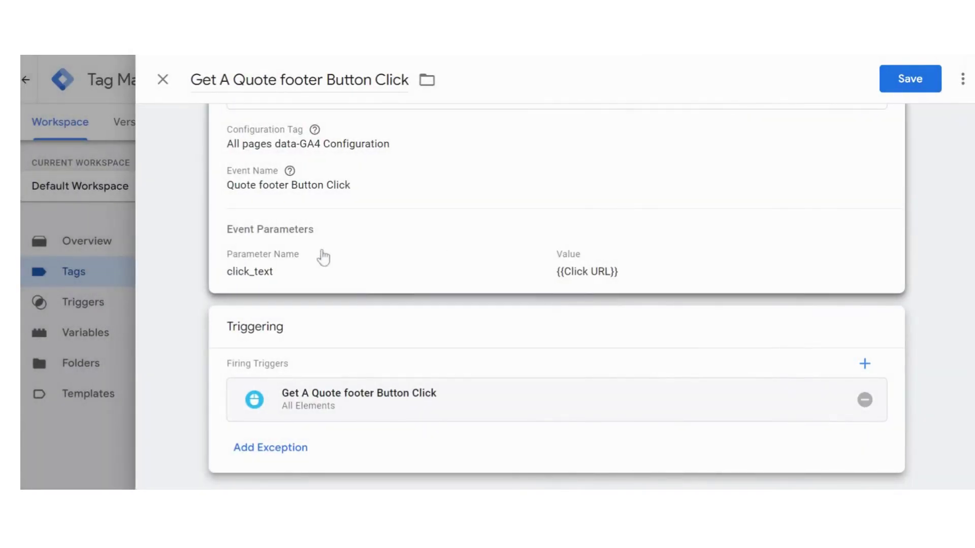
{"action": "left_click", "coordinate": [906, 90]}
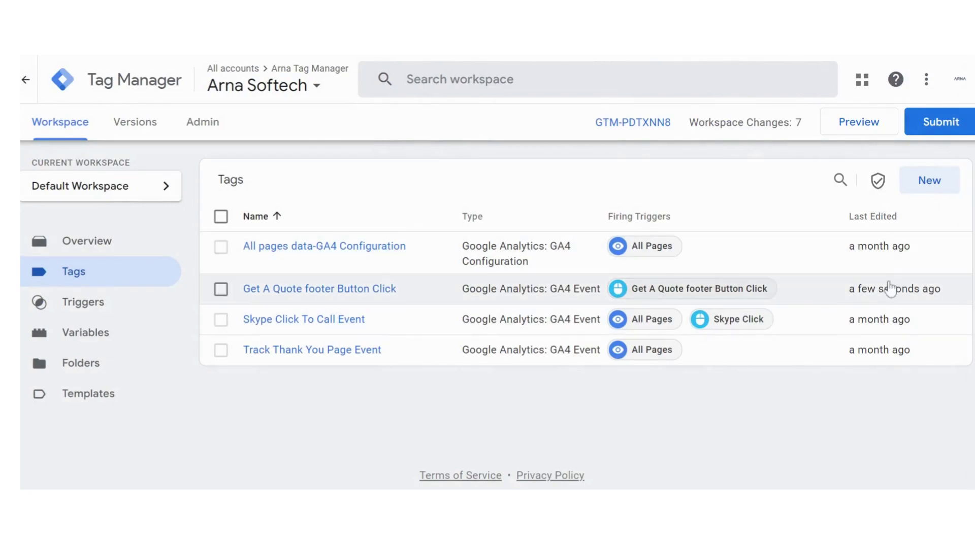
{"action": "left_click", "coordinate": [869, 127]}
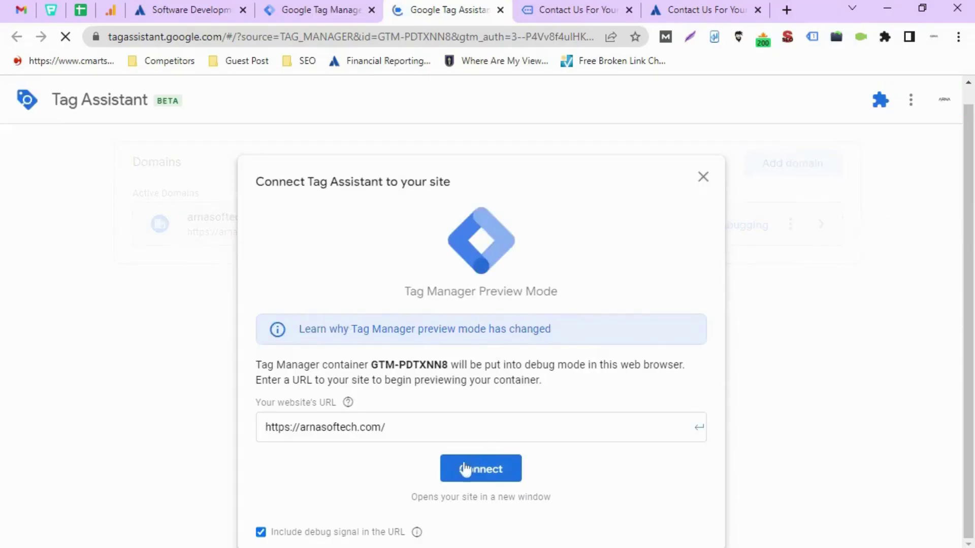
{"action": "left_click", "coordinate": [464, 468]}
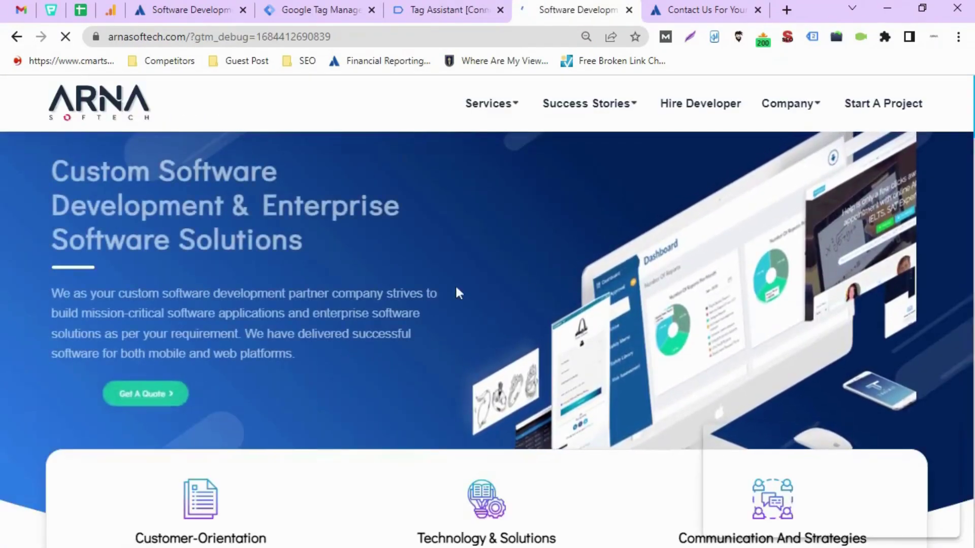
{"action": "scroll", "coordinate": [446, 330], "scroll_direction": "down", "scroll_amount": 6}
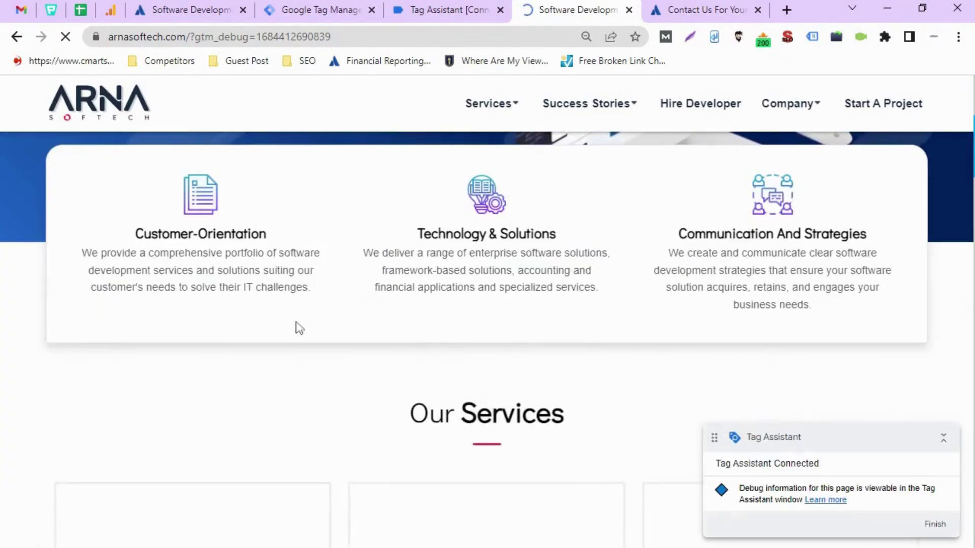
{"action": "scroll", "coordinate": [298, 327], "scroll_direction": "down", "scroll_amount": 10}
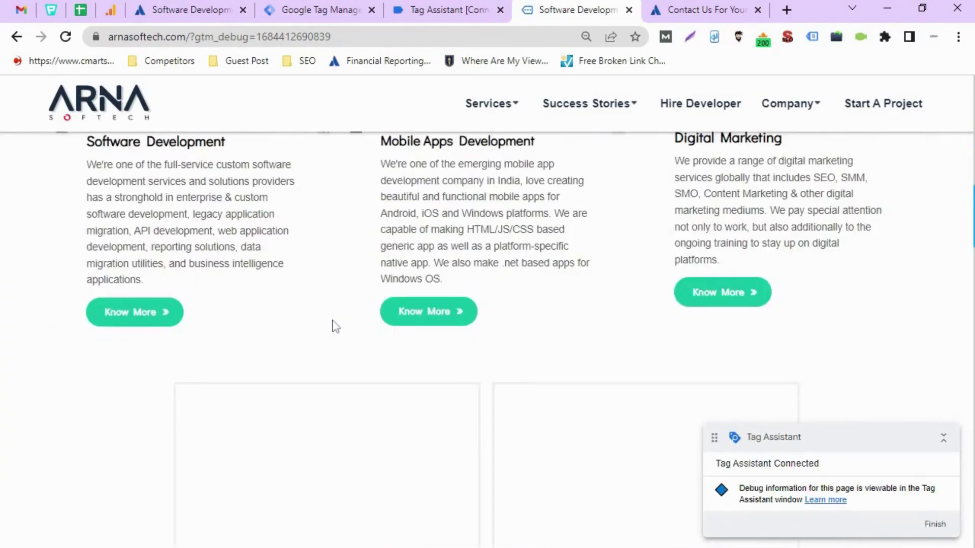
{"action": "scroll", "coordinate": [336, 326], "scroll_direction": "down", "scroll_amount": 10}
{"action": "scroll", "coordinate": [333, 330], "scroll_direction": "down", "scroll_amount": 20}
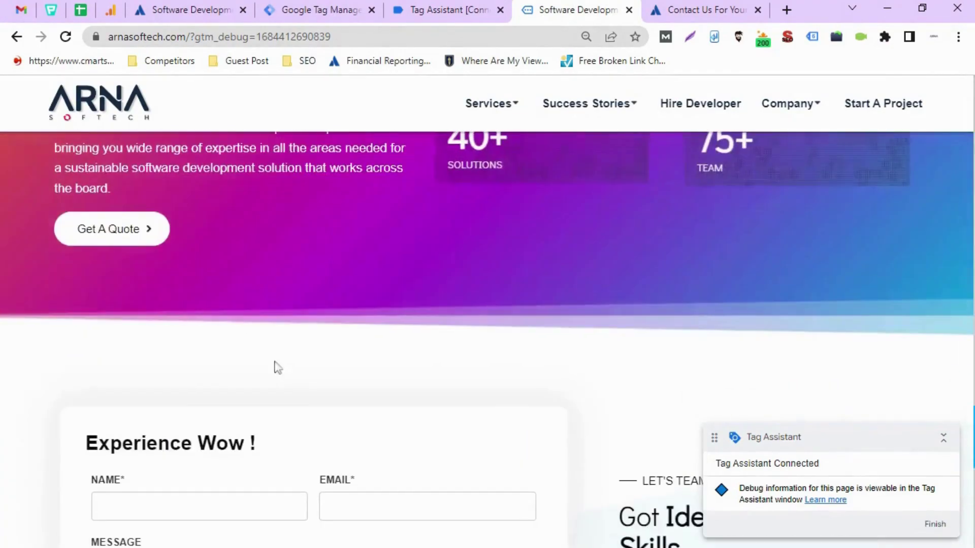
{"action": "left_click", "coordinate": [96, 240]}
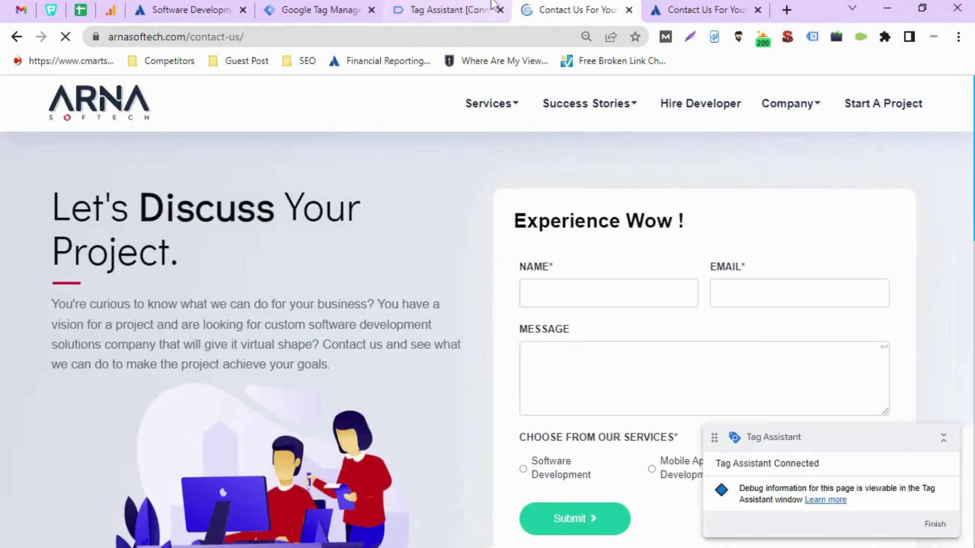
Return to Tag Assistant and continue to the debug summary to check which tags fired.
{"action": "left_click", "coordinate": [484, 7]}
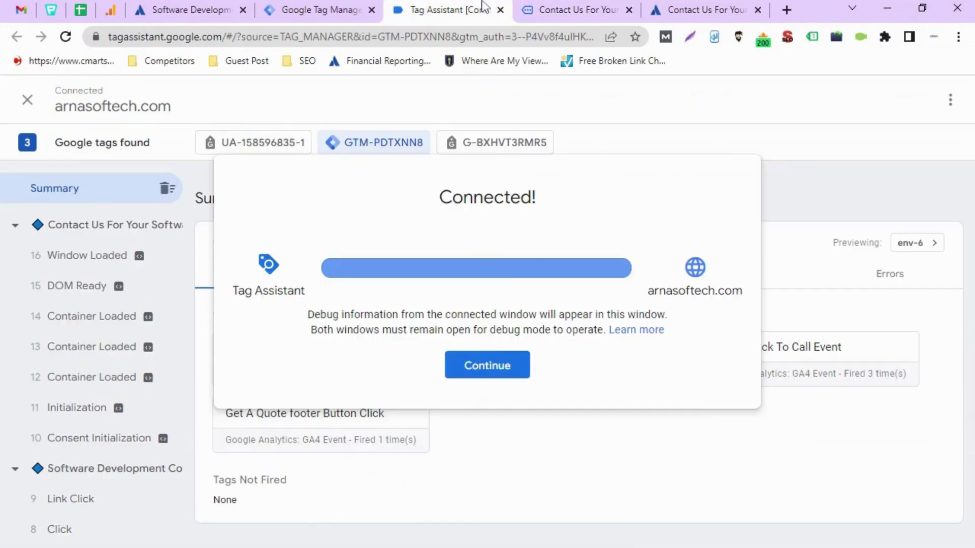
{"action": "left_click", "coordinate": [507, 378]}
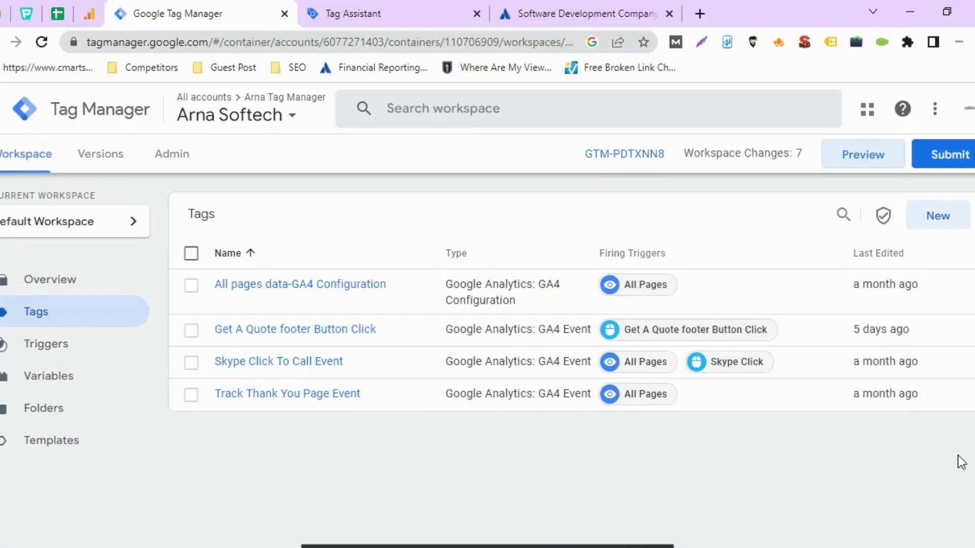
Publish the workspace changes in Tag Manager without a version name or description and review the published version's details.
{"action": "left_click", "coordinate": [937, 163]}
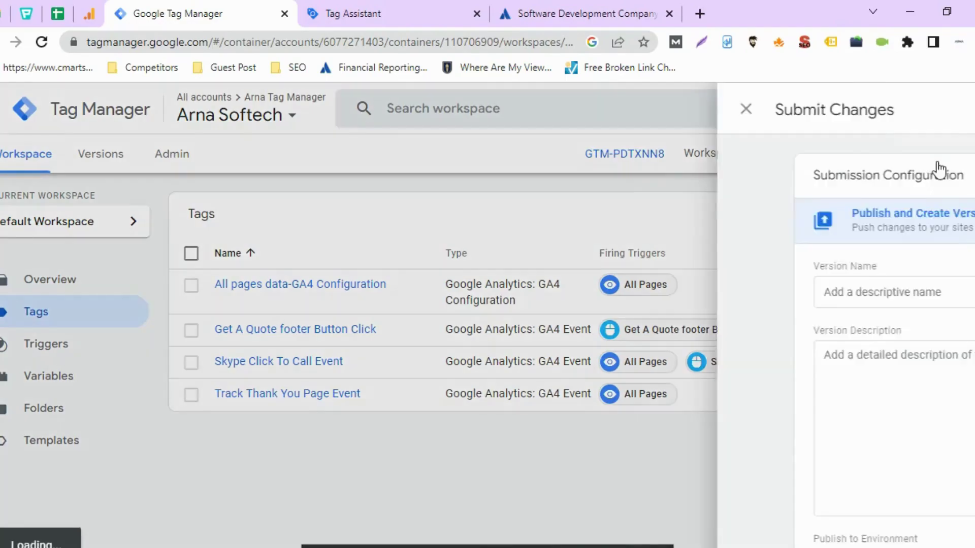
{"action": "left_click", "coordinate": [942, 111]}
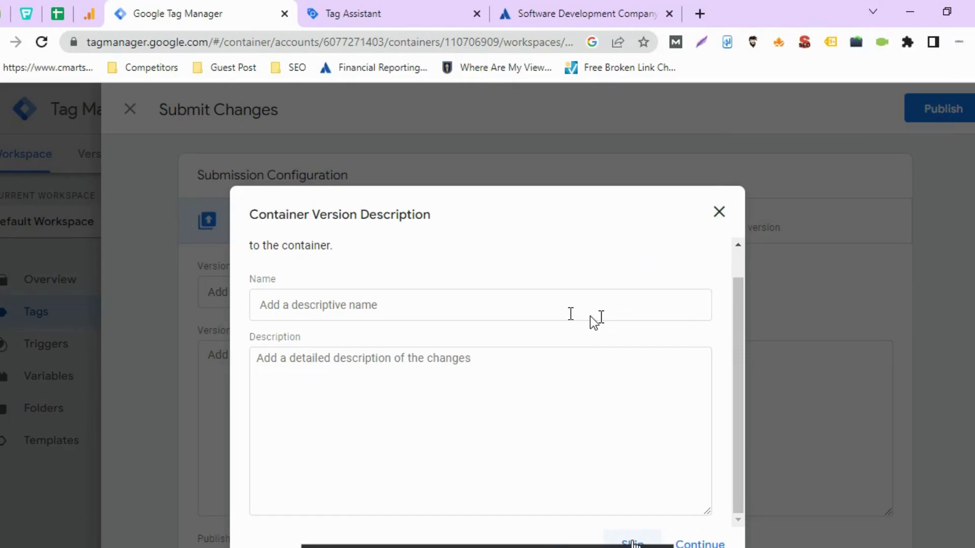
{"action": "left_click", "coordinate": [632, 542]}
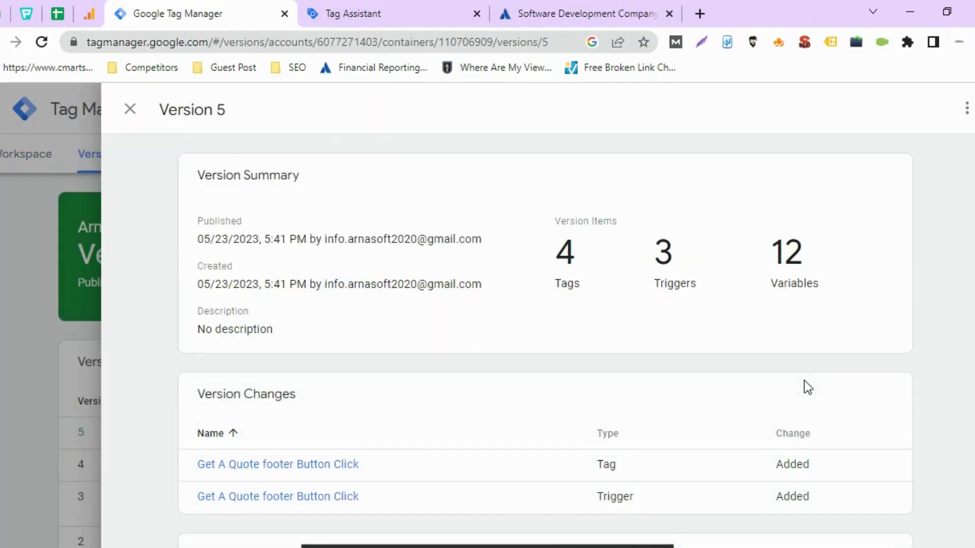
{"action": "scroll", "coordinate": [732, 366], "scroll_direction": "down", "scroll_amount": 6}
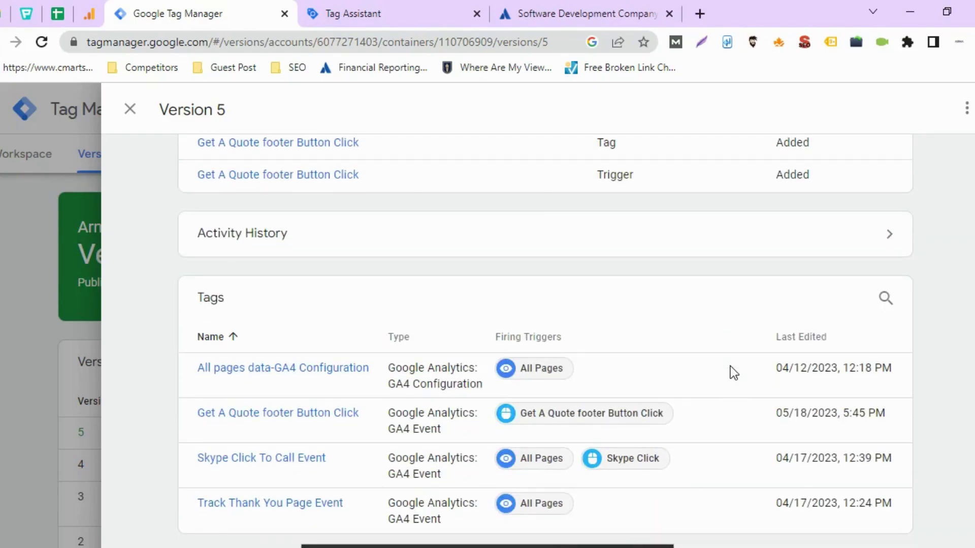
{"action": "scroll", "coordinate": [730, 367], "scroll_direction": "down", "scroll_amount": 2}
{"action": "scroll", "coordinate": [452, 315], "scroll_direction": "down", "scroll_amount": 2}
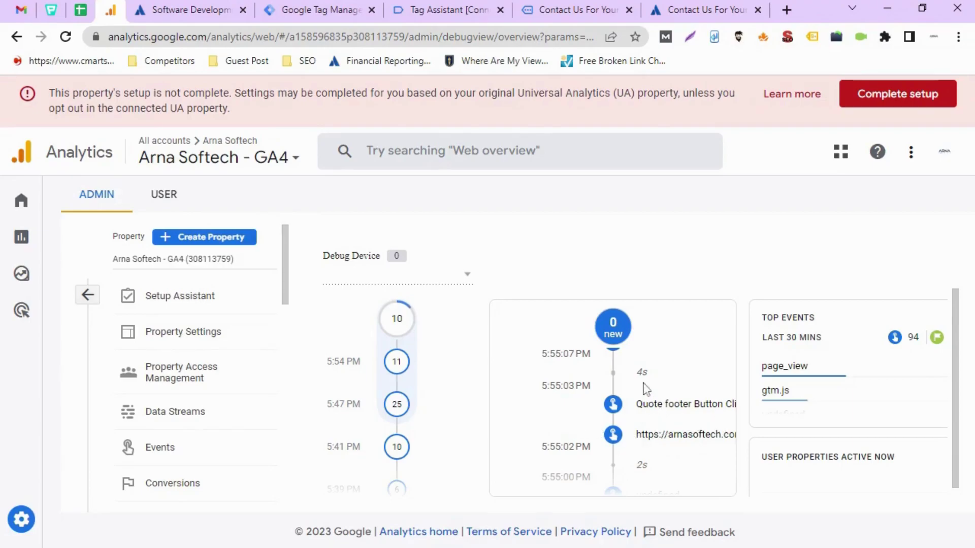
Switch to Google Analytics and check the DebugView event stream for the "Quote footer Button Click" event.
{"action": "scroll", "coordinate": [700, 424], "scroll_direction": "down", "scroll_amount": 4}
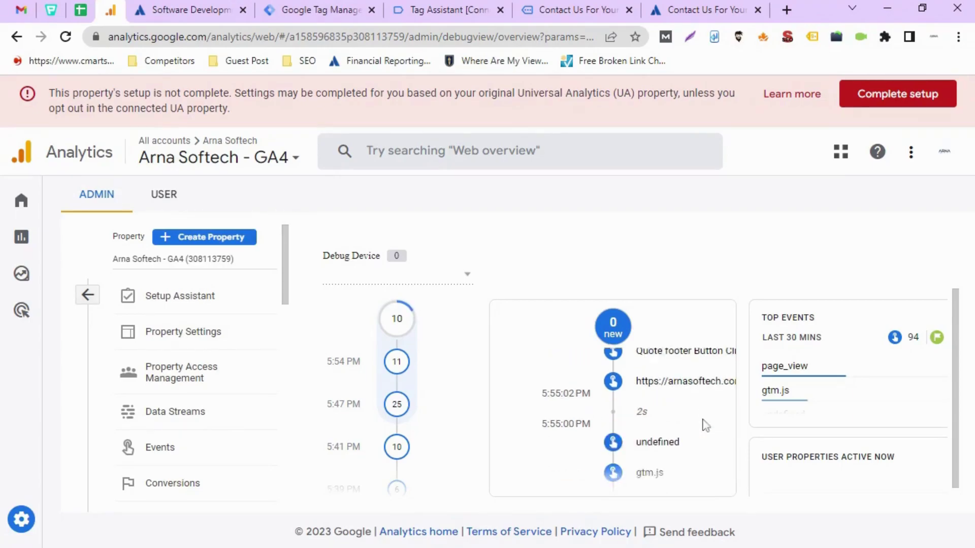
{"action": "scroll", "coordinate": [700, 424], "scroll_direction": "up", "scroll_amount": 4}
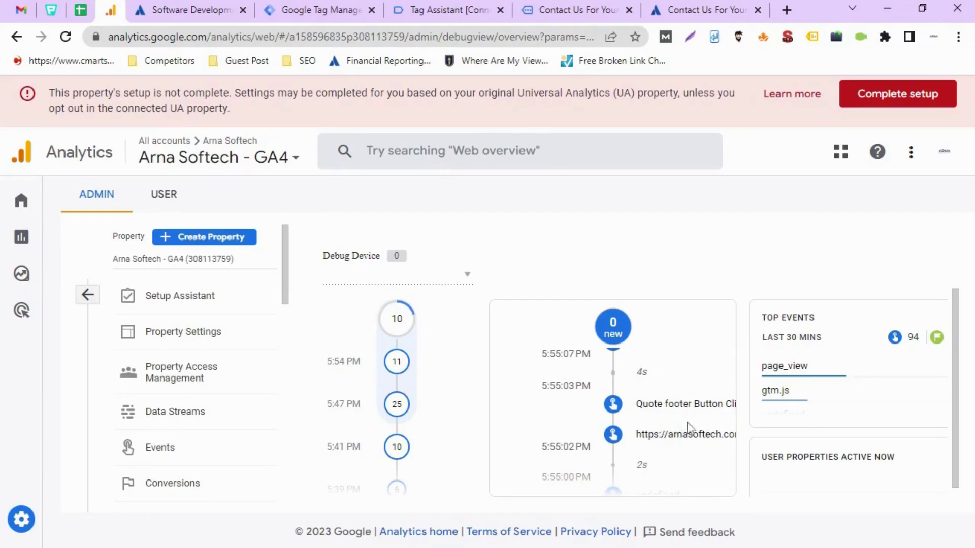